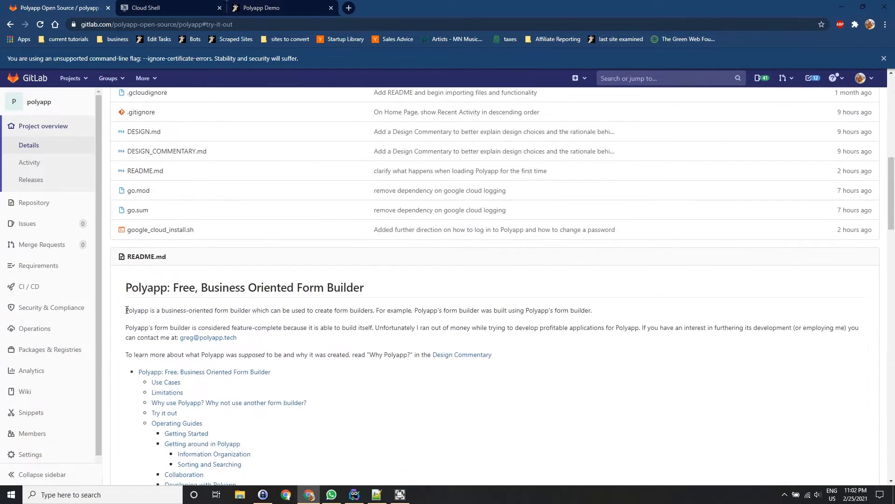
# Switch to the Polyapp Demo page, open the task editing list and create a new data entry.
pyautogui.moveTo(127, 310); pyautogui.dragTo(609, 311)
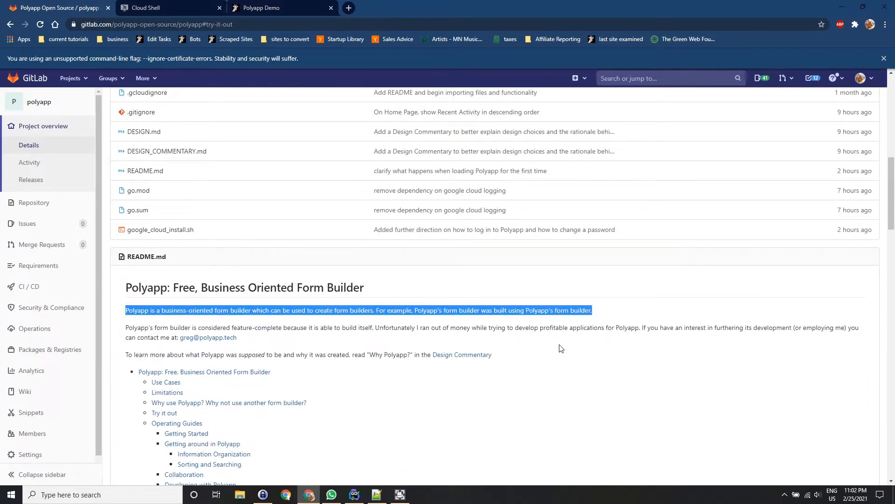
pyautogui.click(261, 8)
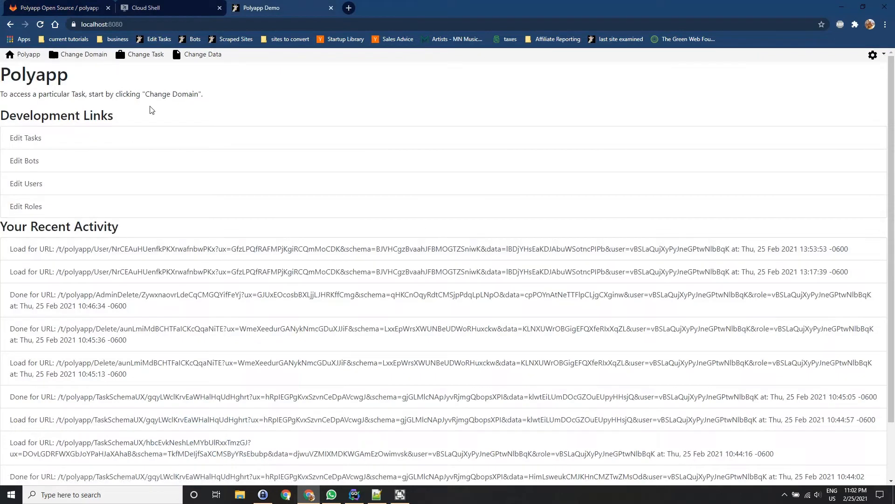
pyautogui.click(44, 137)
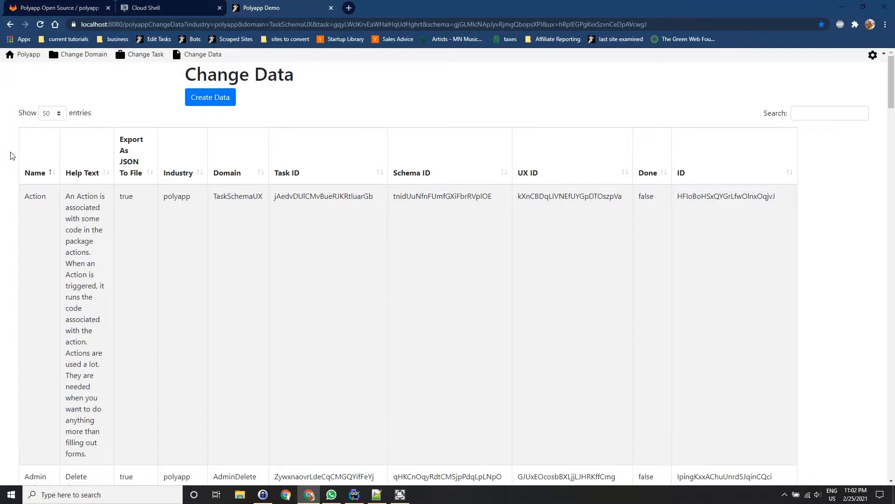
pyautogui.scroll(-3, 12, 156)
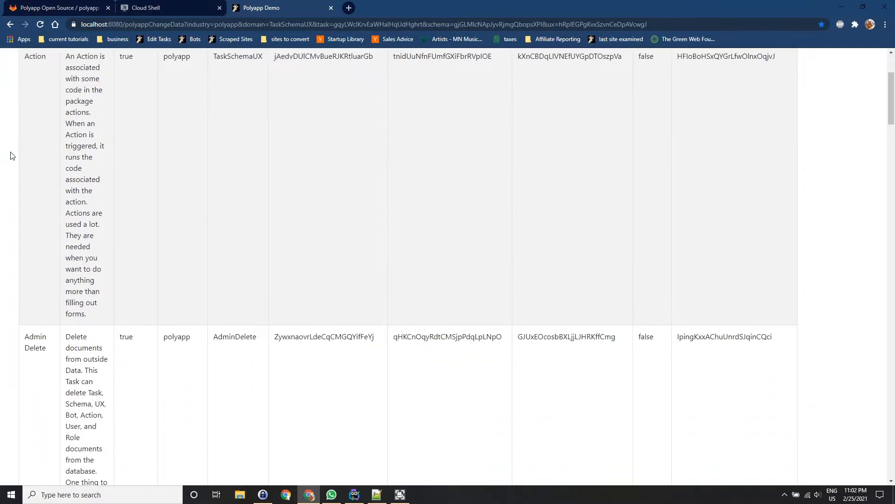
pyautogui.scroll(3, 12, 155)
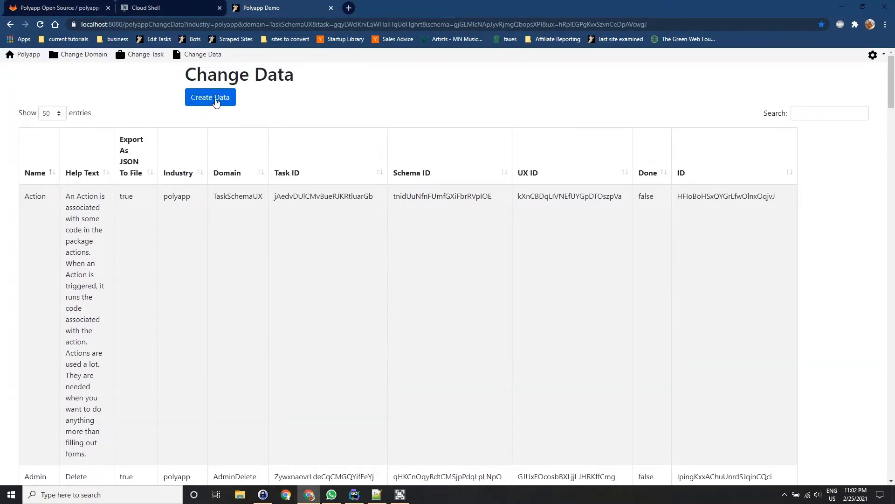
pyautogui.click(216, 102)
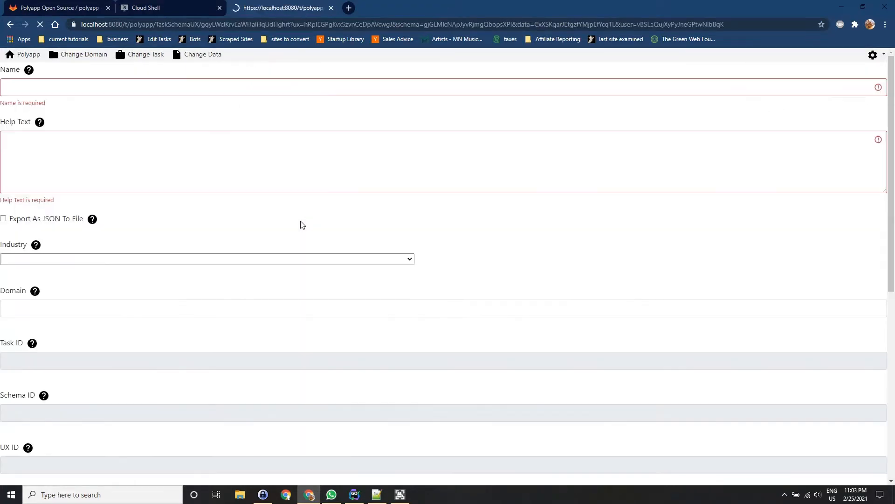
# Name the task "My First Form" and set its help text to "This describes why I'm creating this form and why it is useful".
pyautogui.click(305, 88)
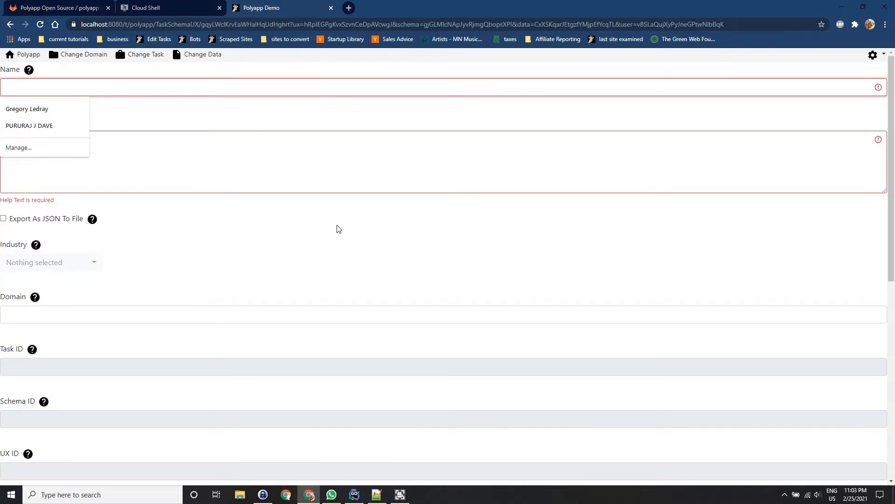
pyautogui.write('My First Form')
pyautogui.press('Tab')
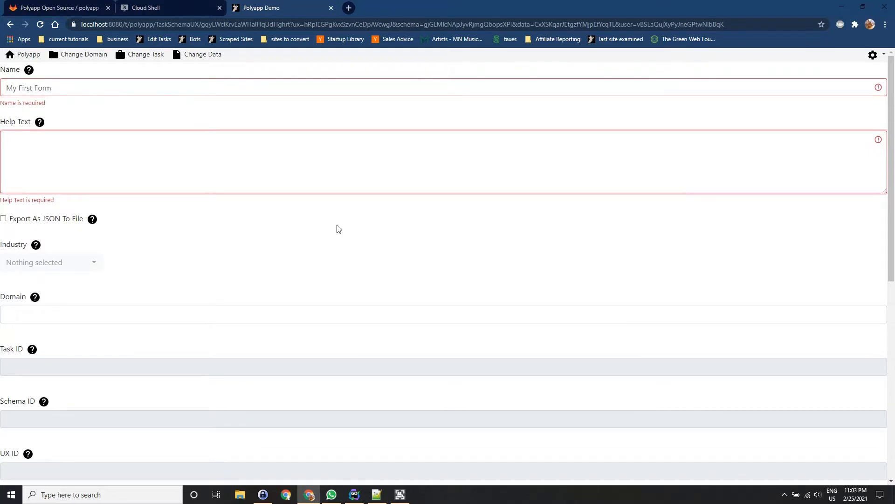
pyautogui.write("This describes why I'")
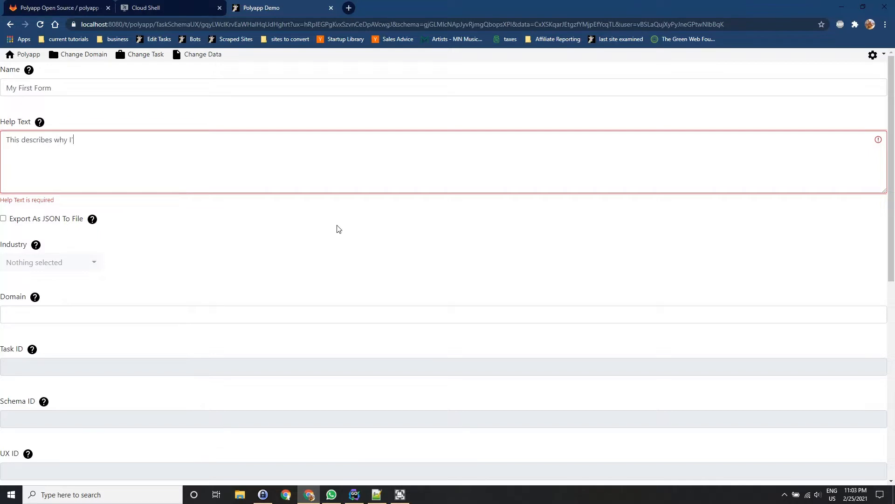
pyautogui.write("m creating this form and why I'm building")
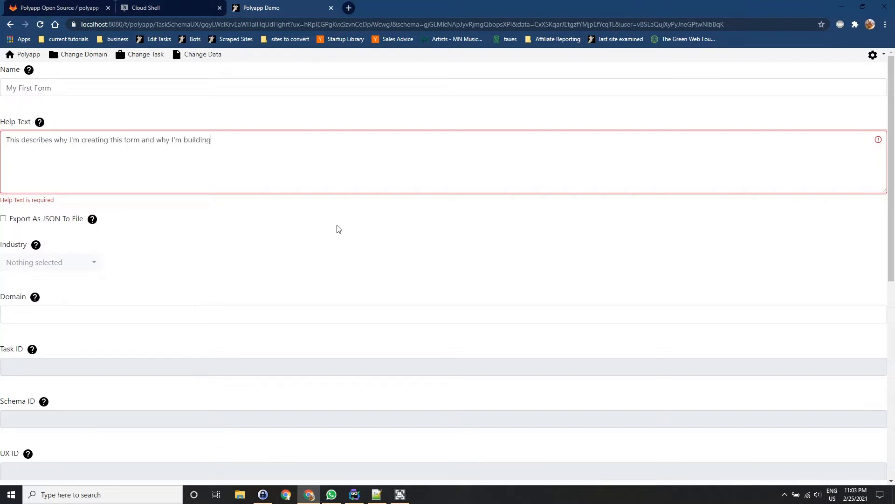
pyautogui.press('BackSpace')
pyautogui.press('BackSpace')
pyautogui.press('BackSpace')
pyautogui.press('BackSpace')
pyautogui.press('BackSpace')
pyautogui.press('BackSpace')
pyautogui.press('BackSpace')
pyautogui.press('BackSpace')
pyautogui.press('BackSpace')
pyautogui.press('BackSpace')
pyautogui.press('BackSpace')
pyautogui.press('BackSpace')
pyautogui.write('it is useful')
# Search the industry options for "poly", clear the search, and set the task's industry to All Other Crop Farming.
pyautogui.press('Tab')
pyautogui.press('Tab')
pyautogui.press('Tab')
pyautogui.press('Tab')
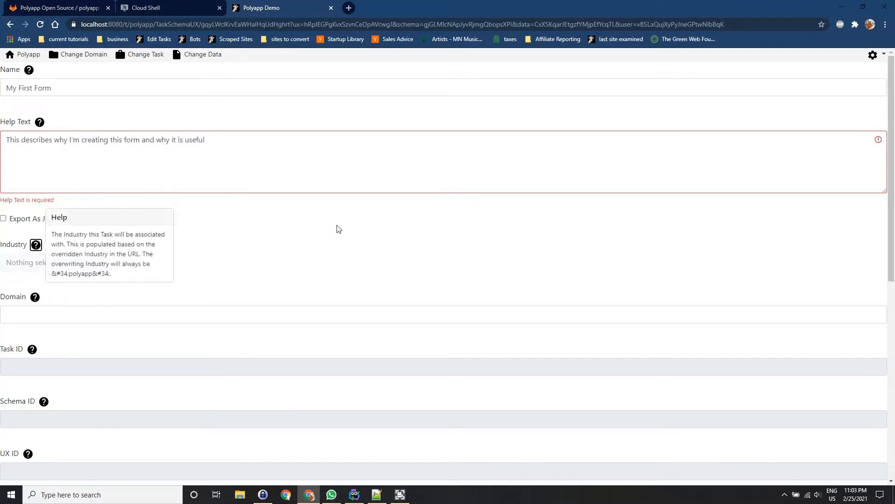
pyautogui.write('poly')
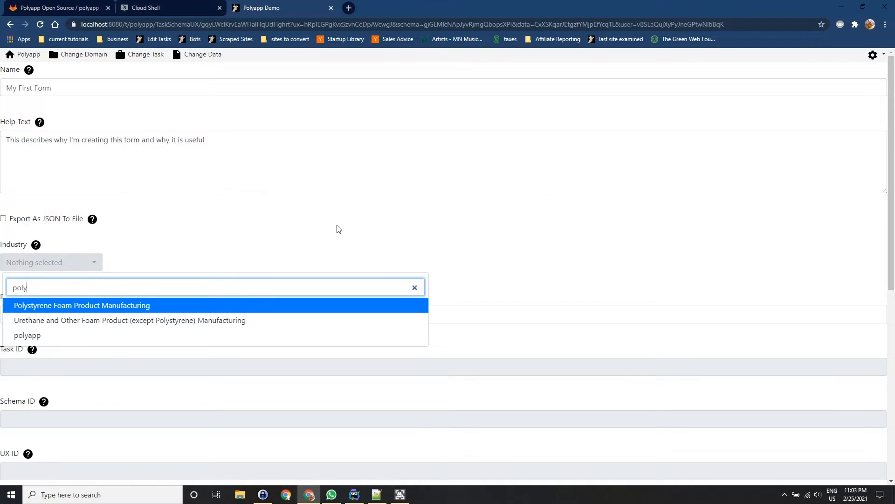
pyautogui.press('BackSpace')
pyautogui.press('BackSpace')
pyautogui.press('BackSpace')
pyautogui.press('BackSpace')
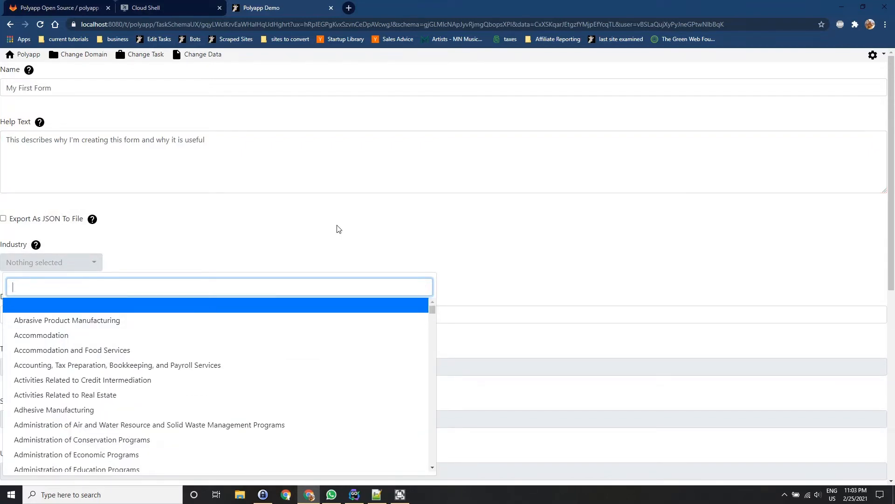
pyautogui.scroll(-3, 282, 418)
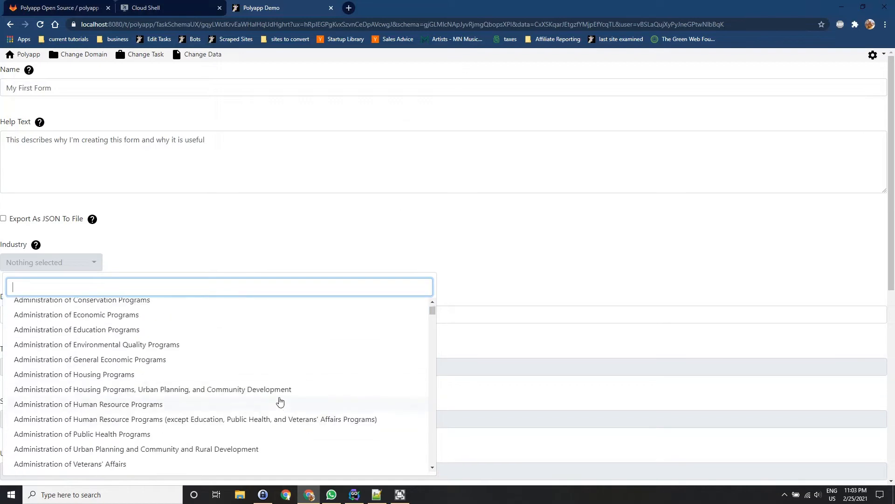
pyautogui.scroll(-5, 280, 404)
pyautogui.scroll(-7, 296, 391)
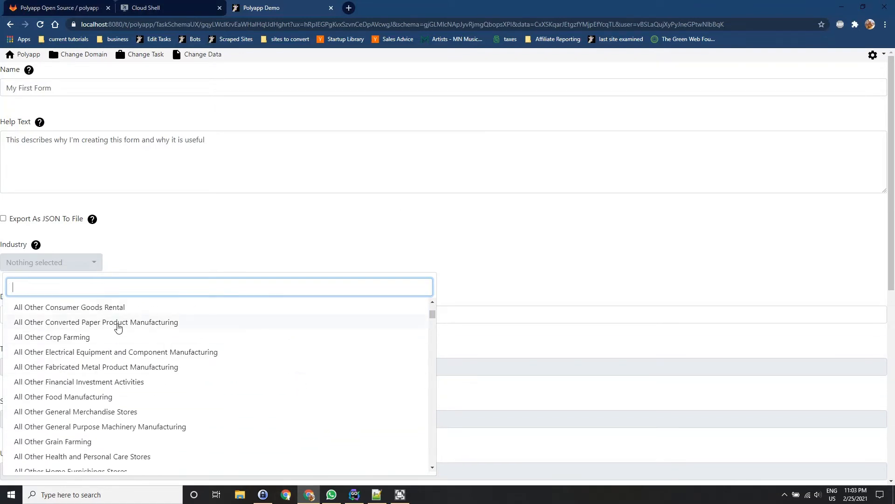
pyautogui.click(112, 335)
pyautogui.click(100, 309)
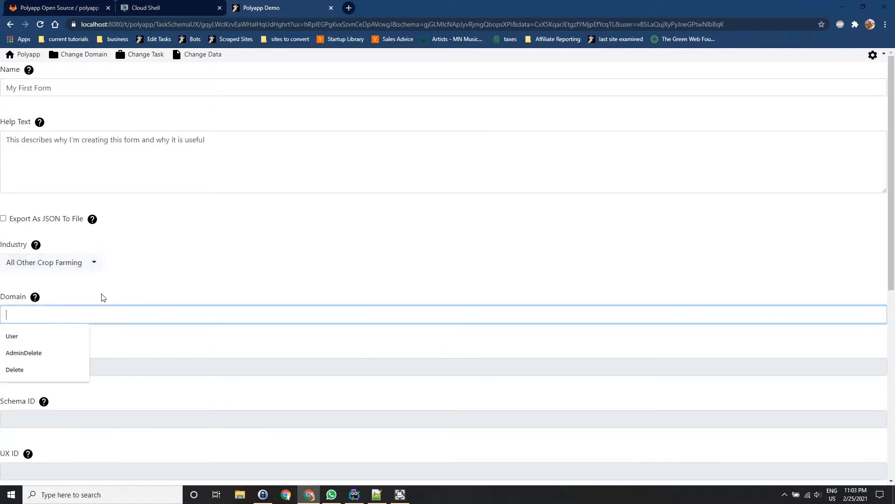
# Search the industry options for "farm" and set the task's industry to Corn Farming.
pyautogui.click(84, 263)
pyautogui.write('farm')
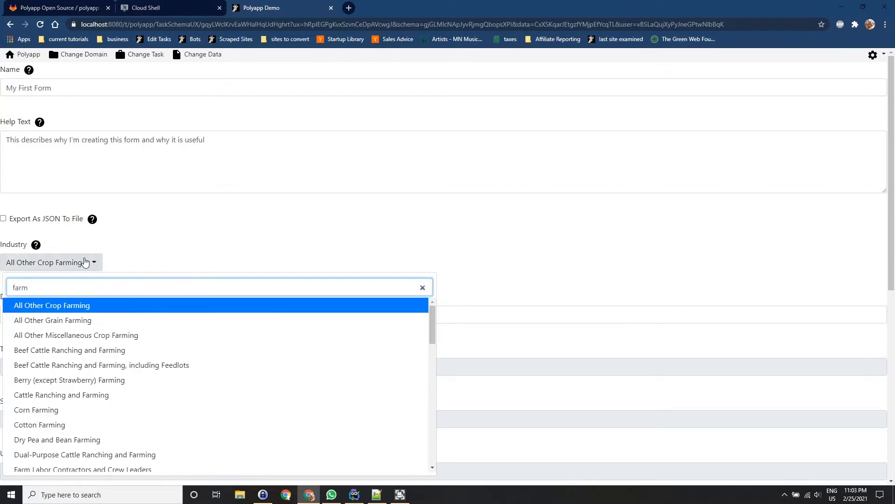
pyautogui.click(82, 405)
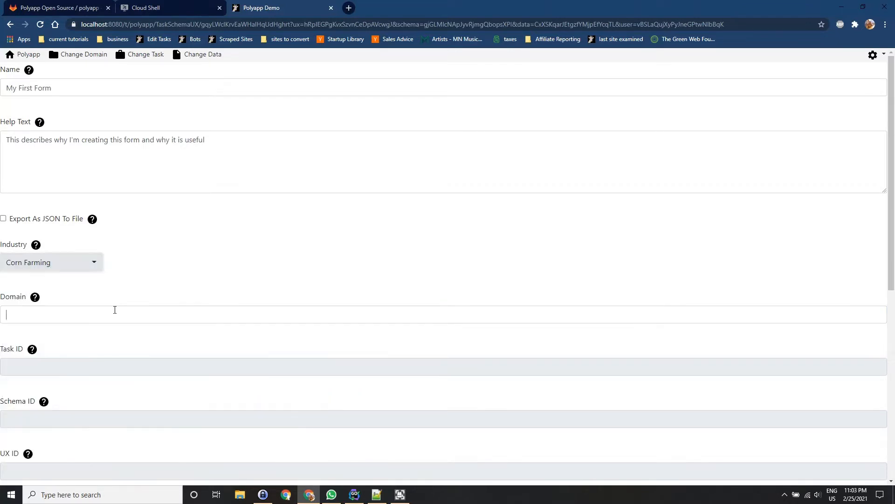
# Set the task's domain to "Tractor Repair".
pyautogui.scroll(-2, 216, 254)
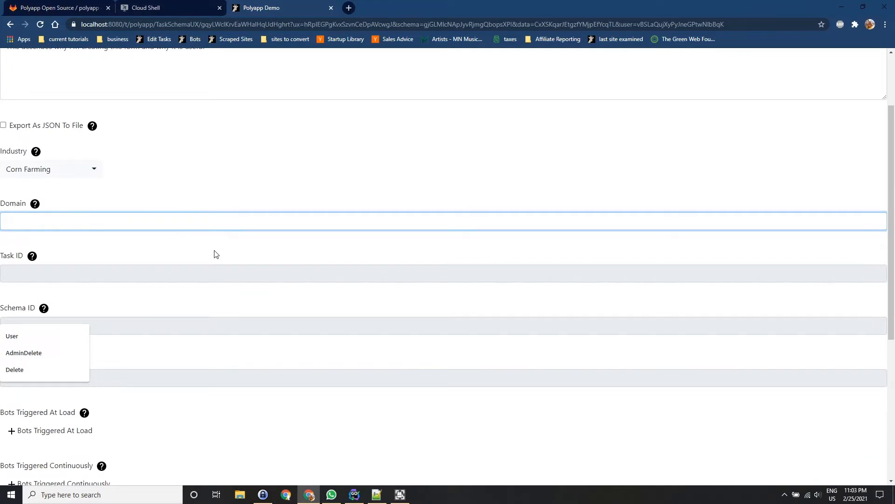
pyautogui.write('Tractor R')
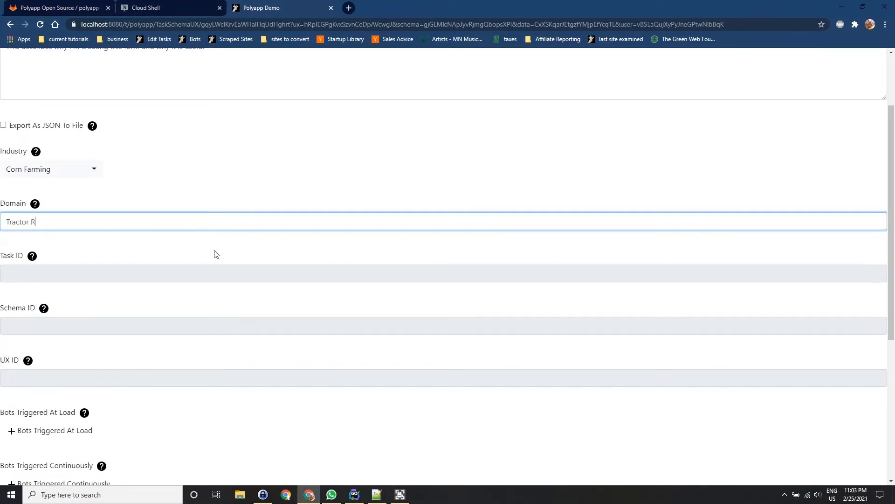
pyautogui.write('epair')
pyautogui.press('Tab')
pyautogui.click(304, 134)
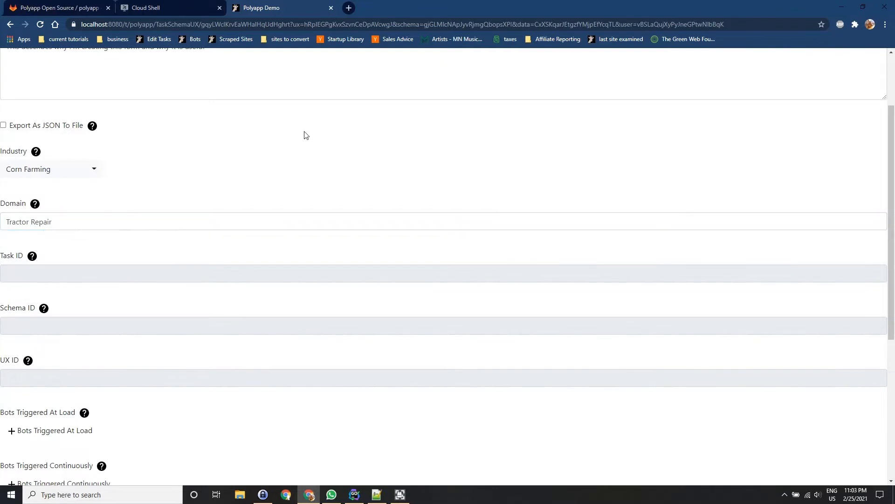
# Review the filled-in task details and add three empty entries to the task's Fields list.
pyautogui.scroll(-5, 304, 140)
pyautogui.scroll(-1, 252, 274)
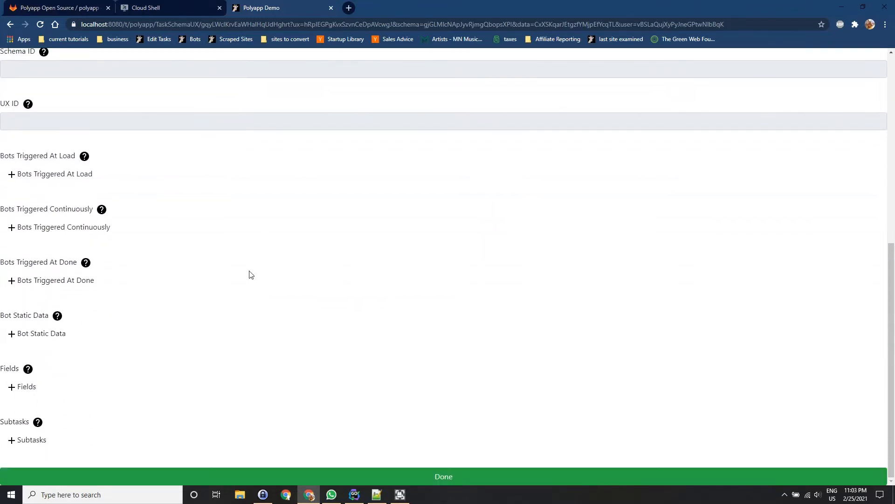
pyautogui.scroll(7, 248, 273)
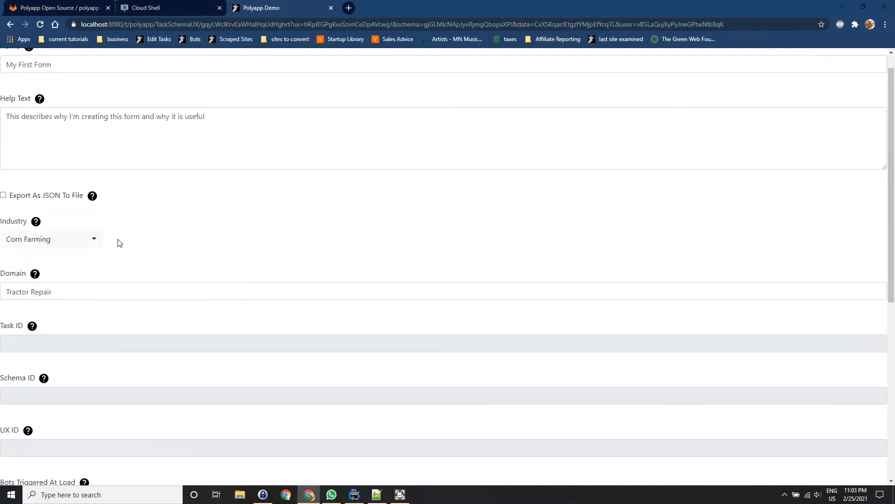
pyautogui.tripleClick(50, 292)
pyautogui.click(173, 317)
pyautogui.scroll(-7, 174, 318)
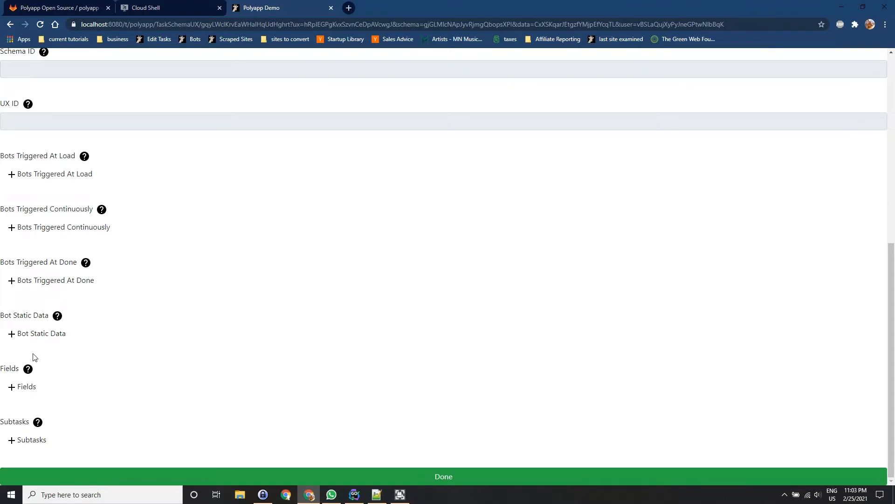
pyautogui.click(27, 386)
pyautogui.click(26, 420)
pyautogui.click(26, 453)
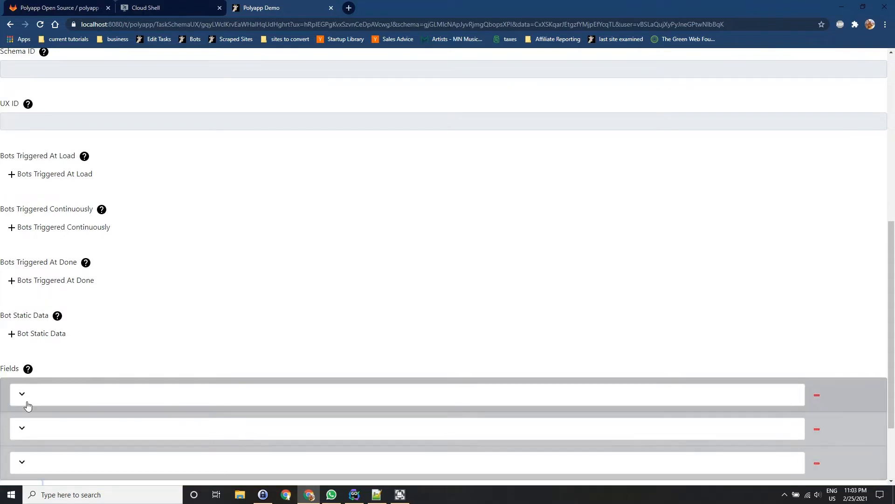
# Expand the first field entry and name the field "Tractor Name".
pyautogui.click(23, 395)
pyautogui.scroll(-3, 139, 345)
pyautogui.click(141, 287)
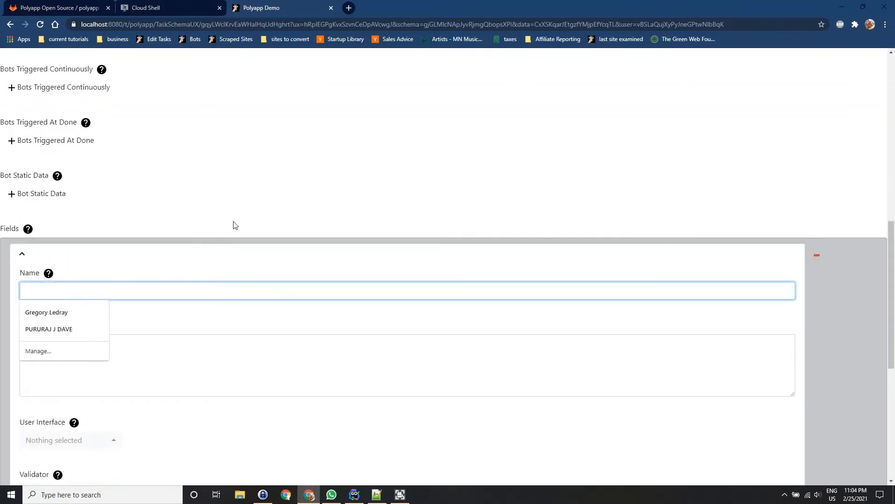
pyautogui.scroll(9, 238, 226)
pyautogui.scroll(-10, 242, 227)
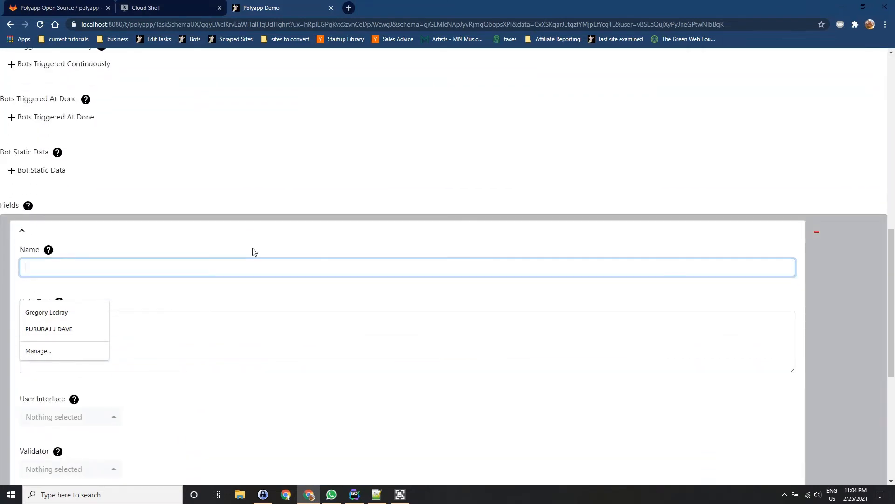
pyautogui.write('Tractor Name')
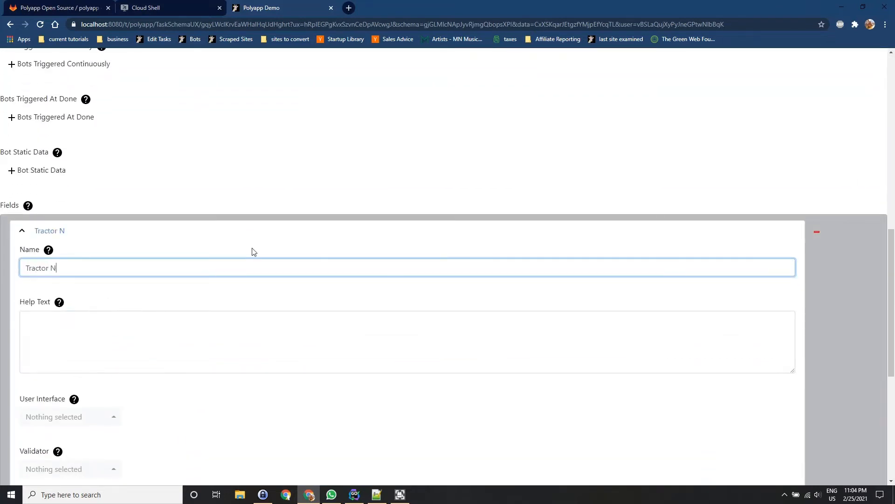
# Set the Tractor Name field's help text to "The Name of the tractor which needs to be repaired".
pyautogui.press('Tab')
pyautogui.press('Tab')
pyautogui.write('The Name')
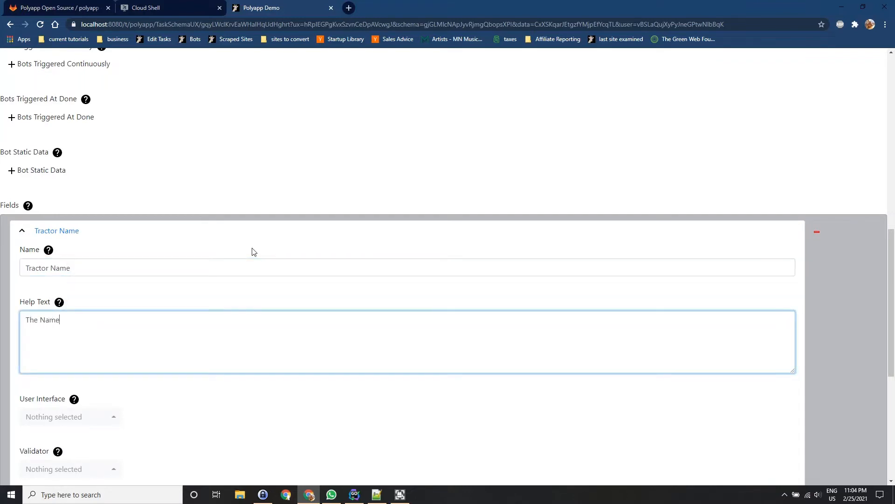
pyautogui.write(' of the tractor which needs to be reap')
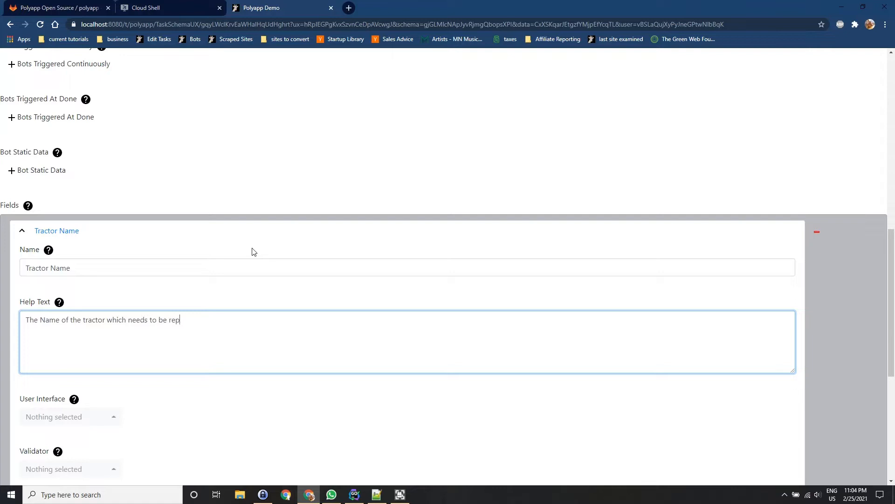
pyautogui.write('aired')
# Replace the task's own name with "Tractor Repair".
pyautogui.scroll(20, 271, 210)
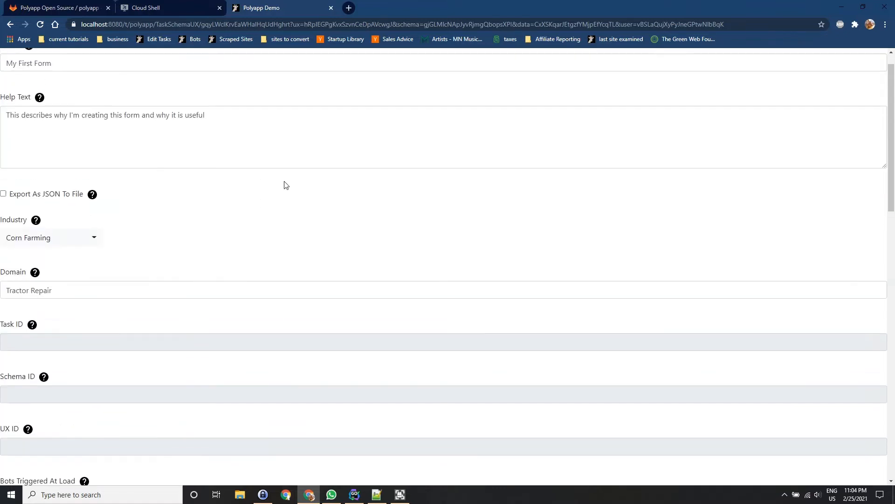
pyautogui.tripleClick(61, 82)
pyautogui.write('Tra')
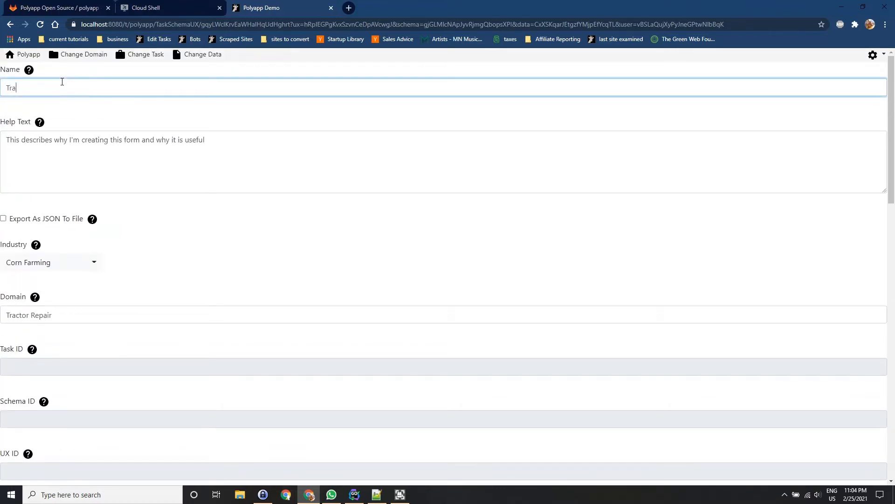
pyautogui.write('ctor Repair')
# Rename the task as "Tractors".
pyautogui.tripleClick(62, 82)
pyautogui.write('Tr')
pyautogui.press('Tab')
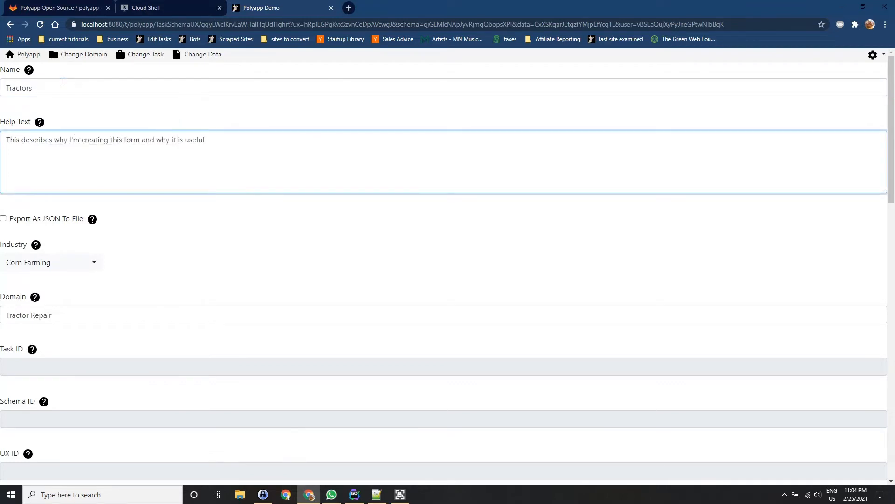
# Replace the task's help text with a description beginning "A list of all tractors which".
pyautogui.hotkey('ctrl', 'a')
pyautogui.write('A')
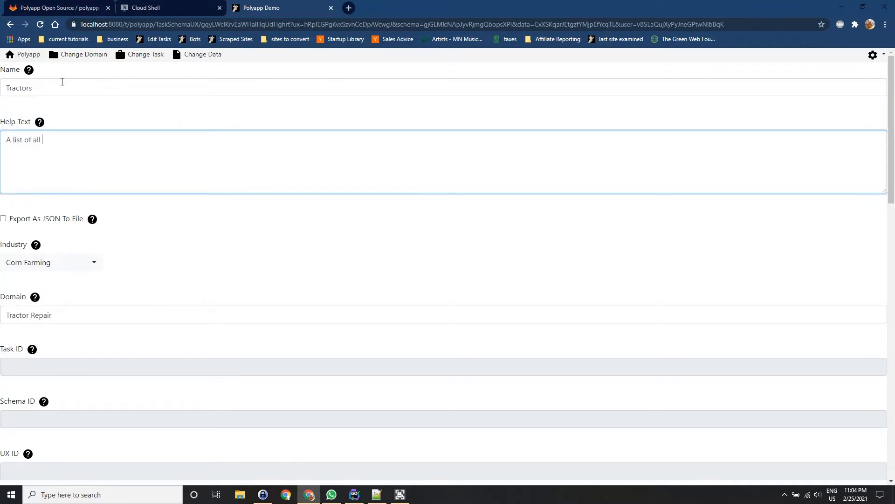
pyautogui.write(' list of all tractors which wa')
pyautogui.scroll(-15, 196, 239)
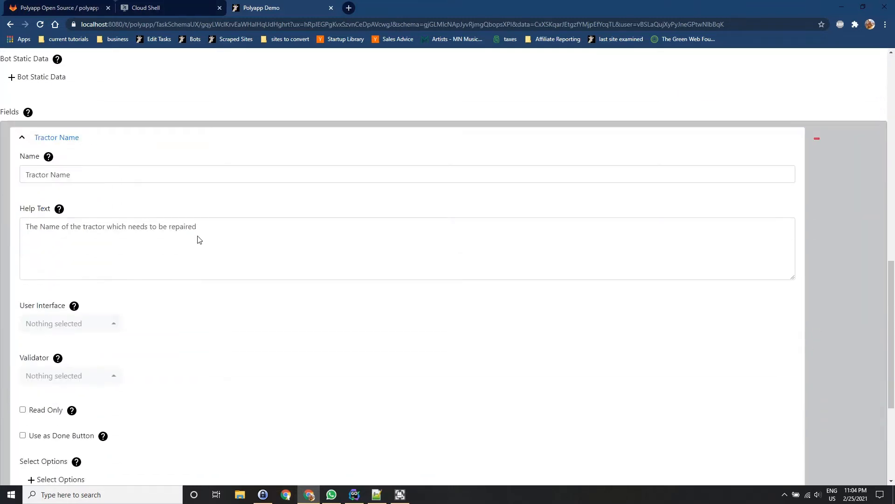
# Rename the Tractor Name field as "Name".
pyautogui.click(118, 177)
pyautogui.hotkey('ctrl', 'a')
pyautogui.write('Name')
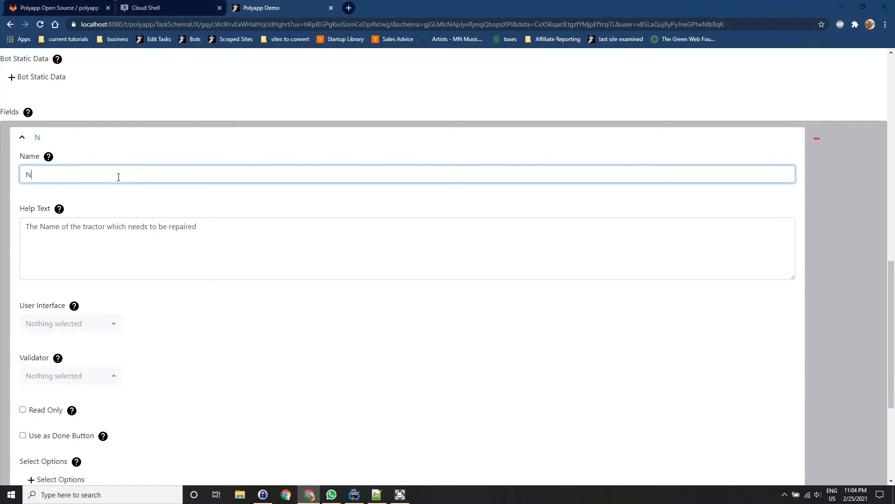
pyautogui.press('Tab')
pyautogui.press('Tab')
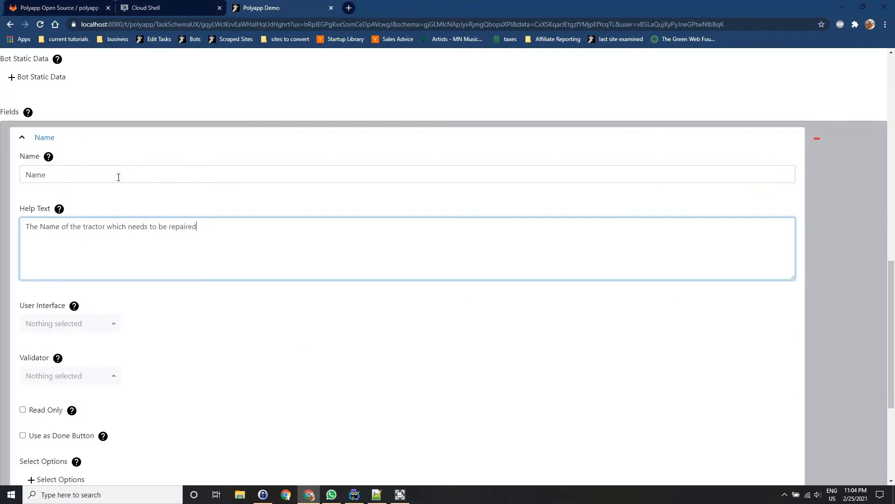
# Change the ending of the Name field's help text so it reads "The Name of the tractor which we can repair".
pyautogui.click(129, 227)
pyautogui.hotkey('shift', 'End')
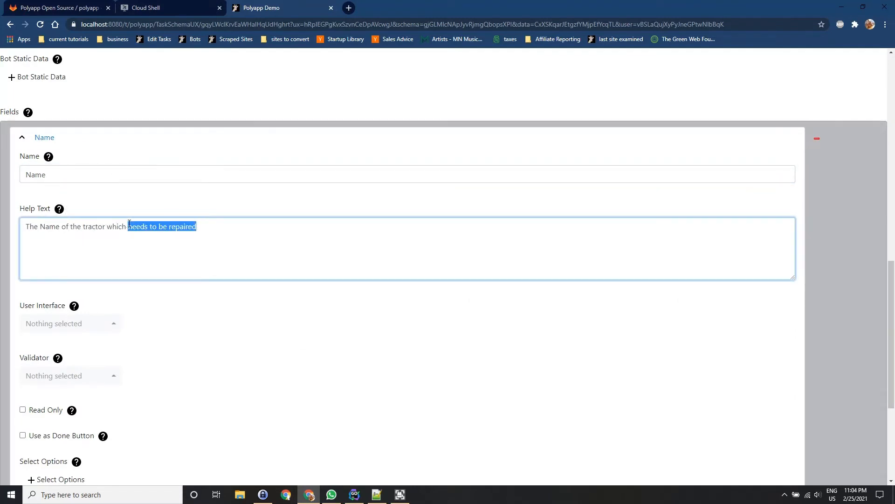
pyautogui.write('we can')
pyautogui.press('Tab')
pyautogui.press('Tab')
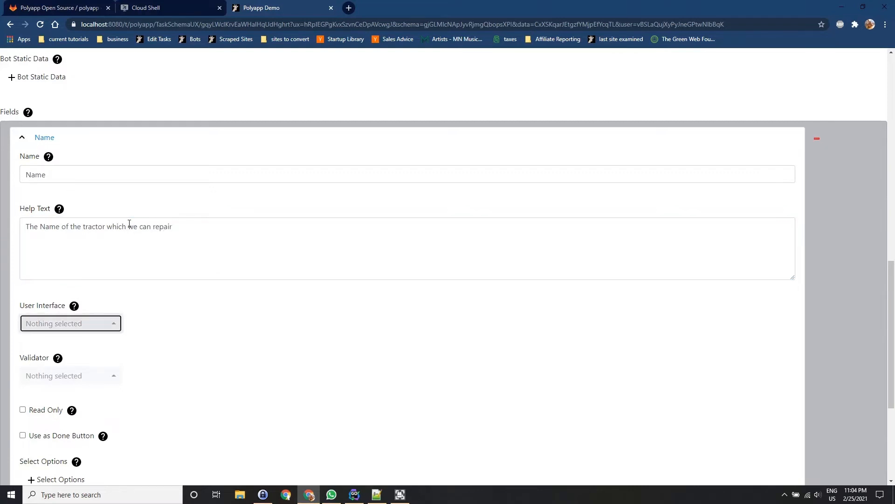
# Set the Name field's user interface to single line input and its validator to Not Empty (also known as a Required Field).
pyautogui.write('sing')
pyautogui.press('Return')
pyautogui.press('Tab')
pyautogui.press('Tab')
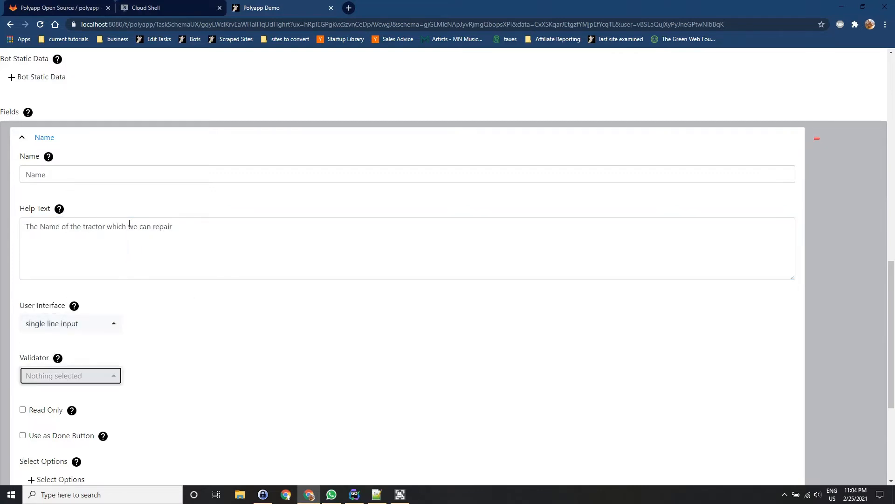
pyautogui.scroll(-3, 129, 219)
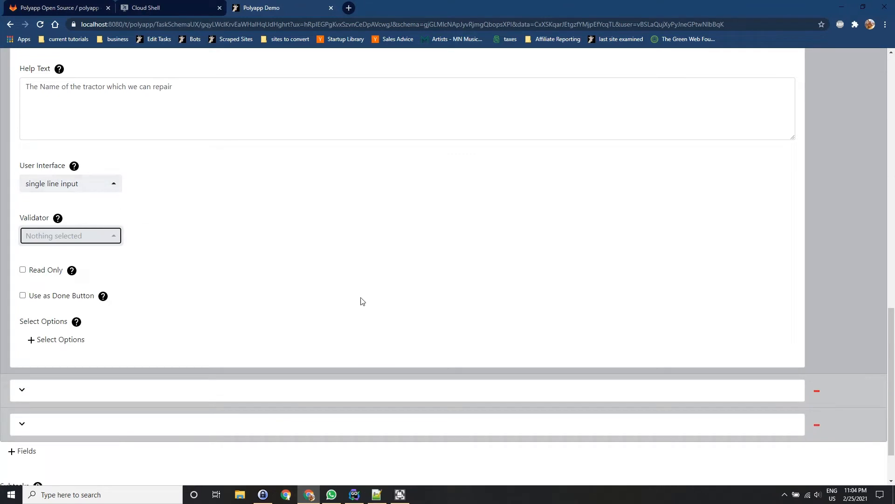
pyautogui.press('Down')
pyautogui.press('Down')
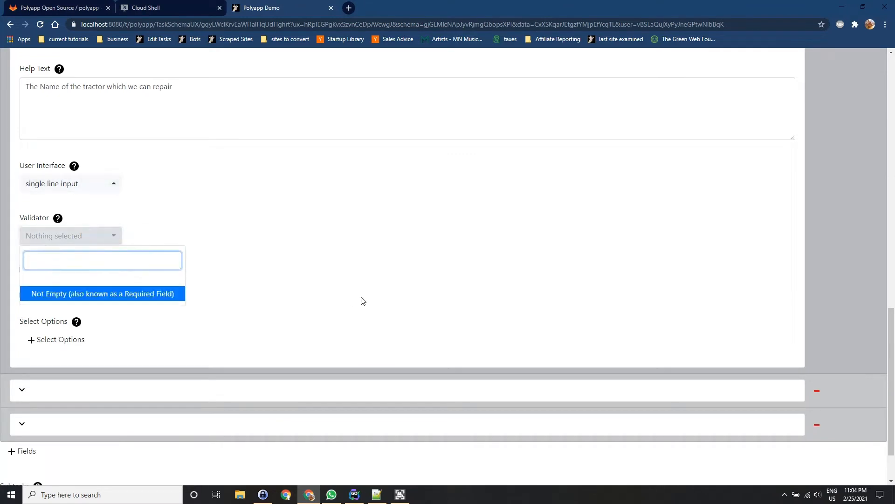
pyautogui.press('Return')
pyautogui.click(329, 295)
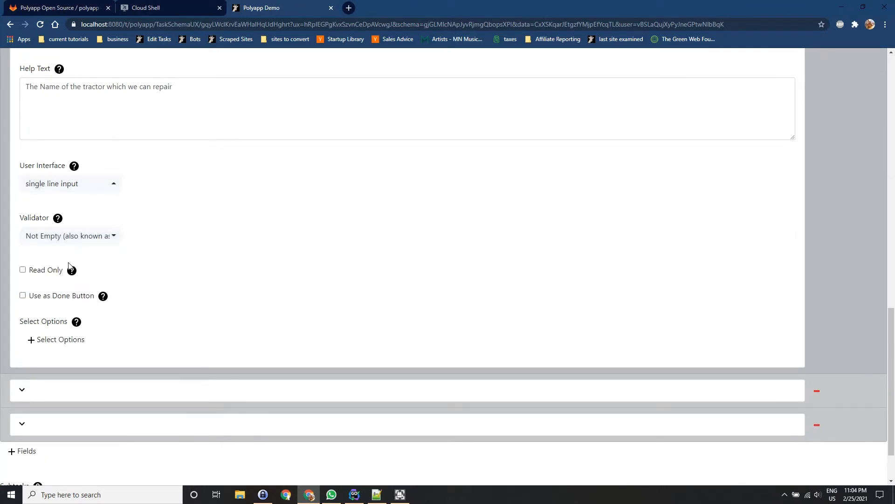
# Expand the second field, name it "Manufacturer" and give it the help text "The manufacturer of the tractor".
pyautogui.scroll(-2, 69, 266)
pyautogui.click(34, 326)
pyautogui.scroll(-2, 163, 306)
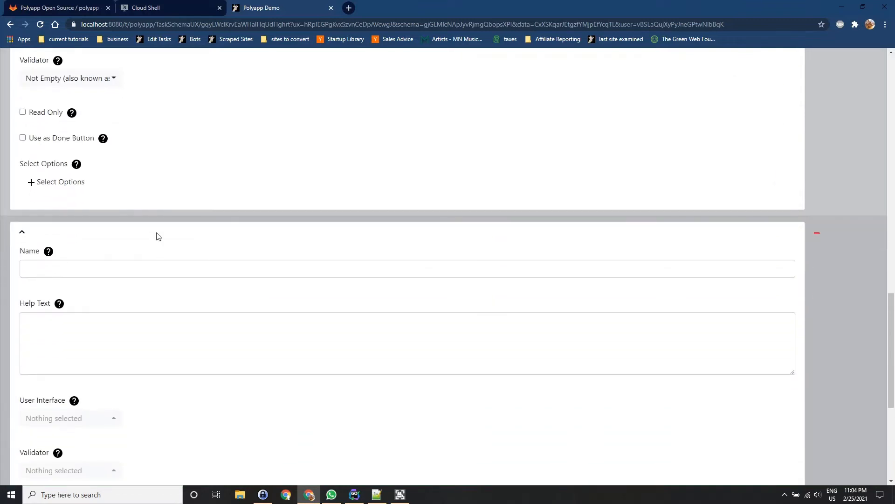
pyautogui.click(168, 271)
pyautogui.write('Ma')
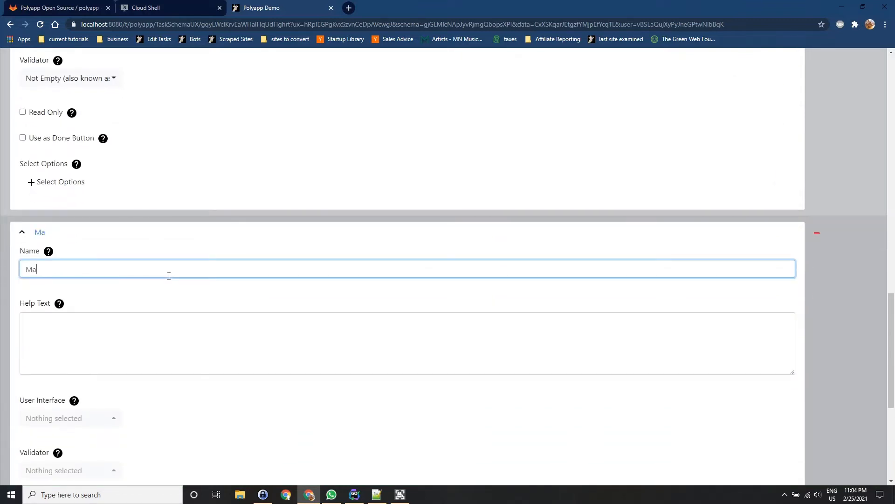
pyautogui.write('nufacturer')
pyautogui.press('Tab')
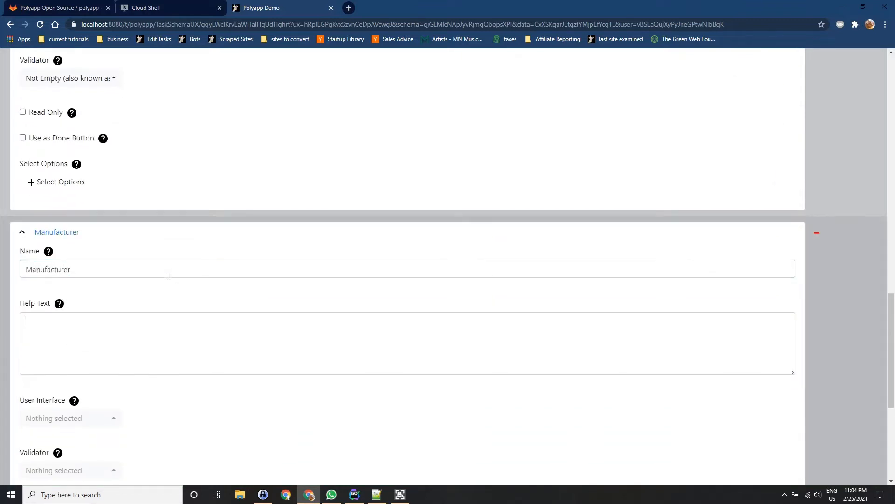
pyautogui.write('The manufactur')
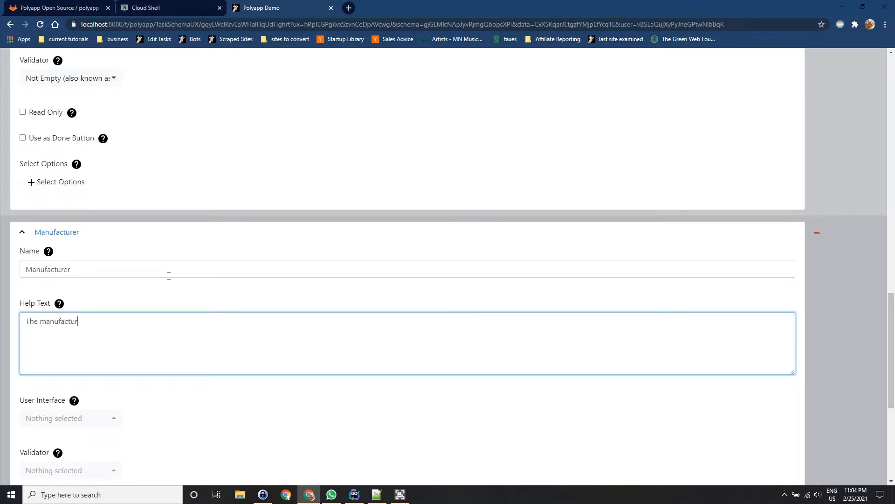
pyautogui.write('er of the tractor')
# Search Google in a new browser tab for "major tractor manufacturers" and copy "John Deere" from the results.
pyautogui.hotkey('ctrl', 't')
pyautogui.write('major')
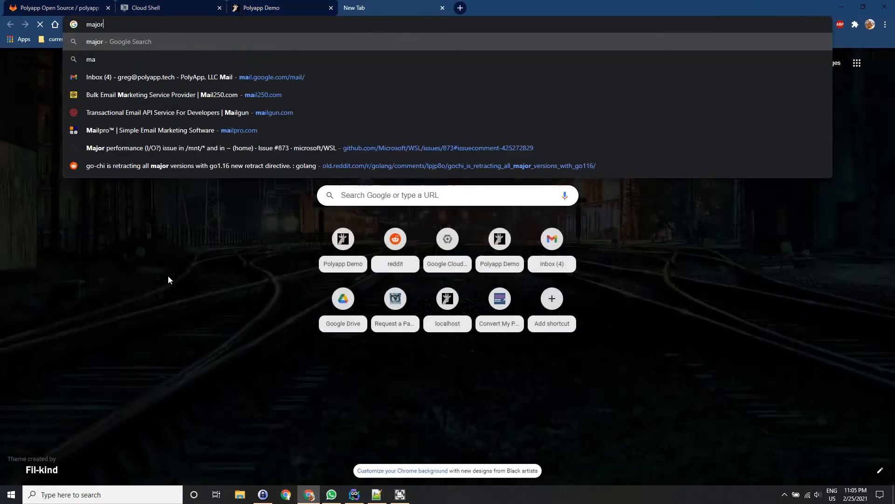
pyautogui.write(' tractor manufact')
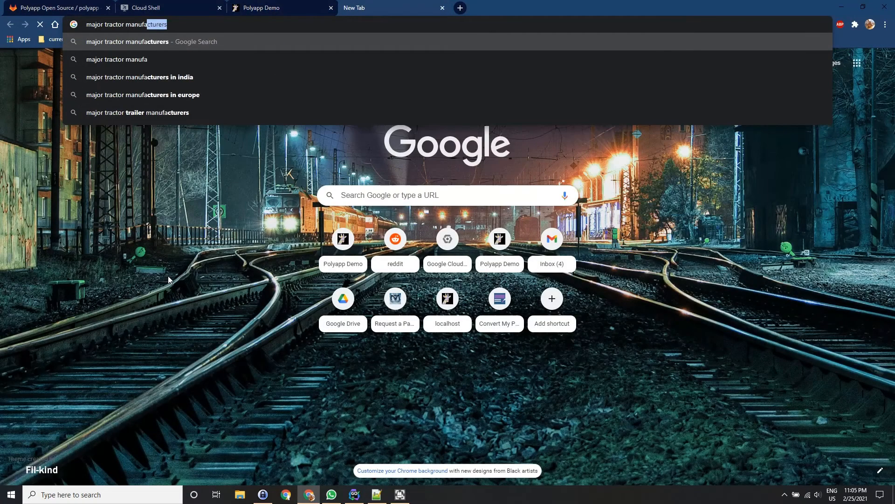
pyautogui.press('Return')
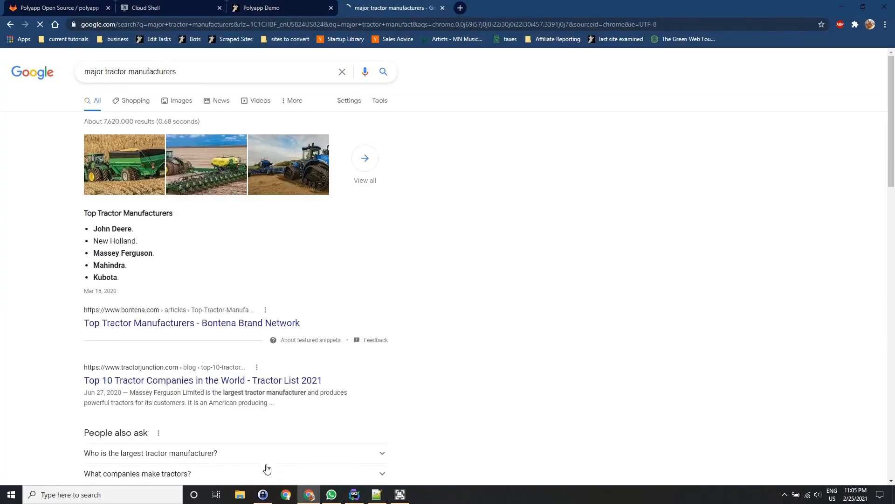
pyautogui.scroll(-2, 96, 160)
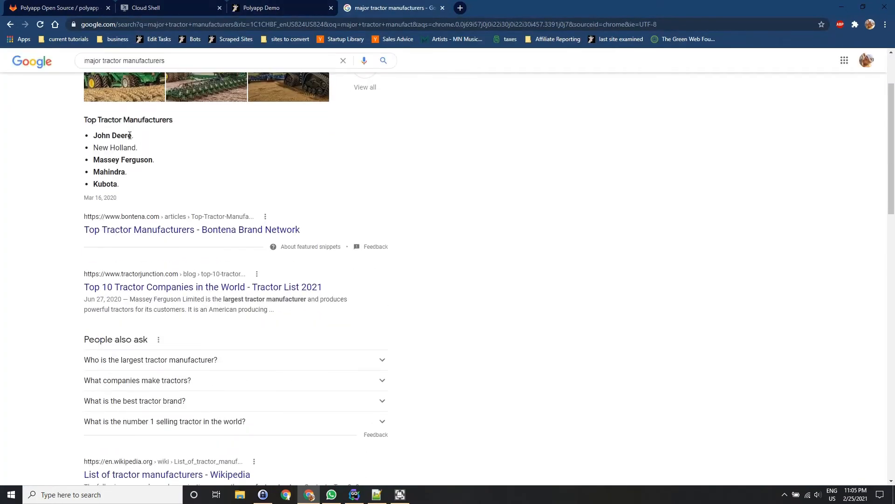
pyautogui.moveTo(132, 135); pyautogui.dragTo(95, 136)
pyautogui.hotkey('ctrl', 'c')
# Back in Polyapp, set the Manufacturer field's validator to Not Empty and its user interface to select between static options.
pyautogui.hotkey('ctrl', 'shift', 'Tab')
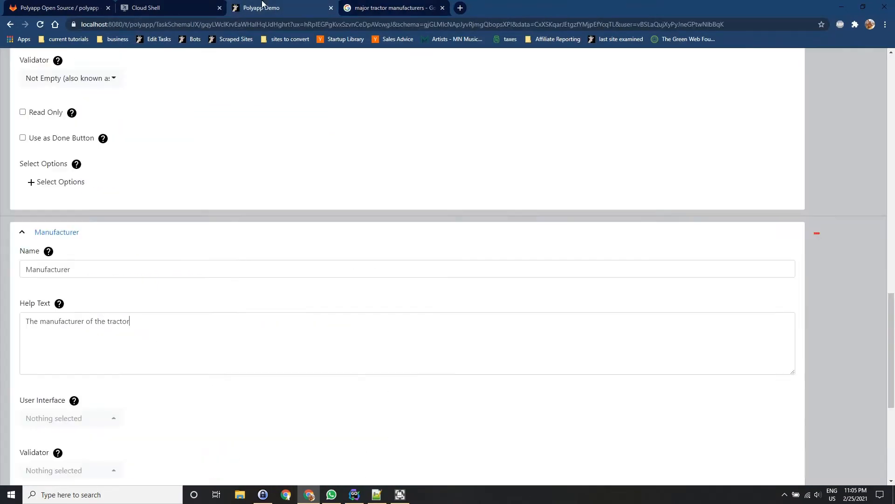
pyautogui.scroll(-4, 250, 284)
pyautogui.click(94, 284)
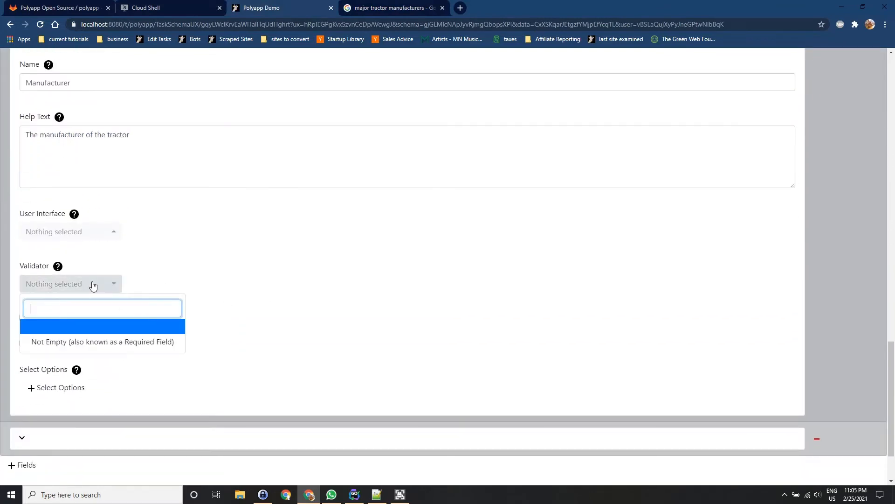
pyautogui.click(104, 341)
pyautogui.click(96, 232)
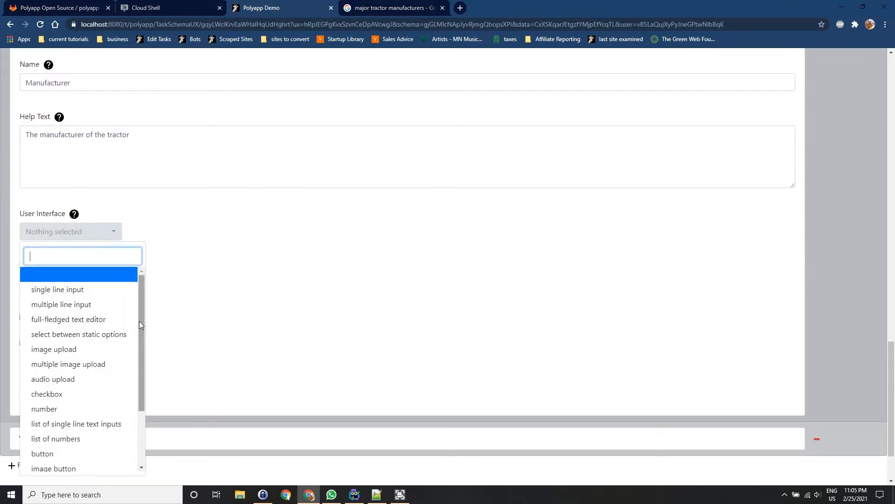
pyautogui.write('se')
pyautogui.press('Return')
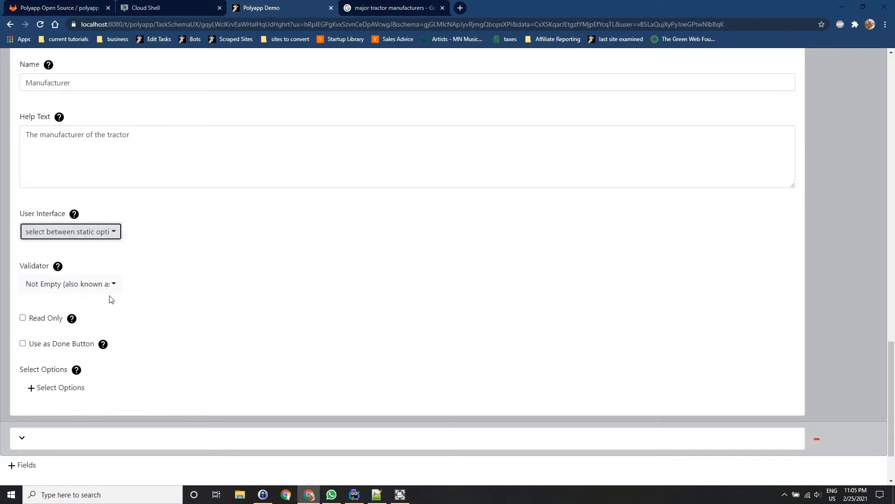
# Add four select options to the Manufacturer field and paste "John Deere" into the first.
pyautogui.scroll(-2, 118, 295)
pyautogui.click(77, 309)
pyautogui.click(75, 340)
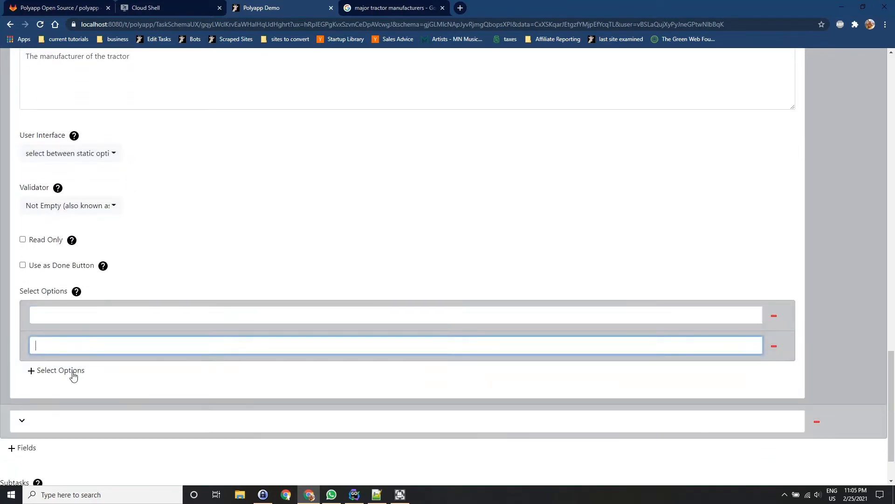
pyautogui.click(73, 370)
pyautogui.click(70, 400)
pyautogui.click(88, 312)
pyautogui.hotkey('ctrl', 'v')
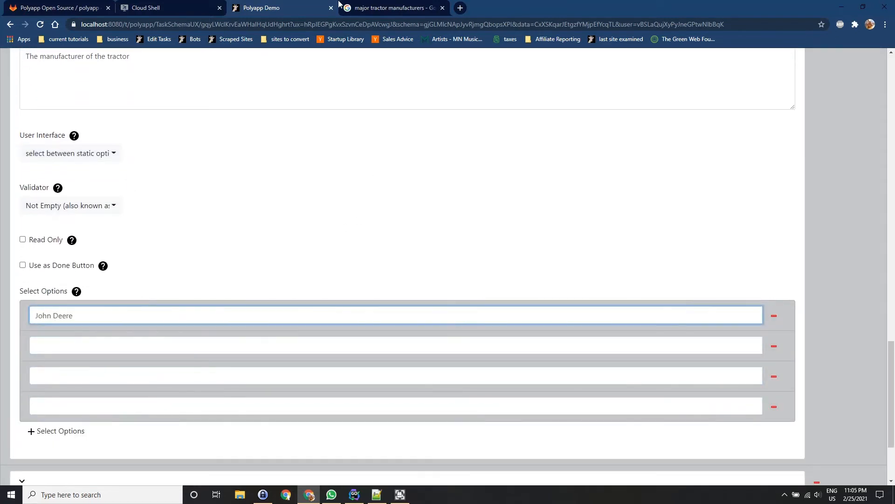
# Copy "New Holland" from the Google results and paste it as the second select option in Polyapp.
pyautogui.hotkey('ctrl', 'Tab')
pyautogui.moveTo(135, 148); pyautogui.dragTo(94, 147)
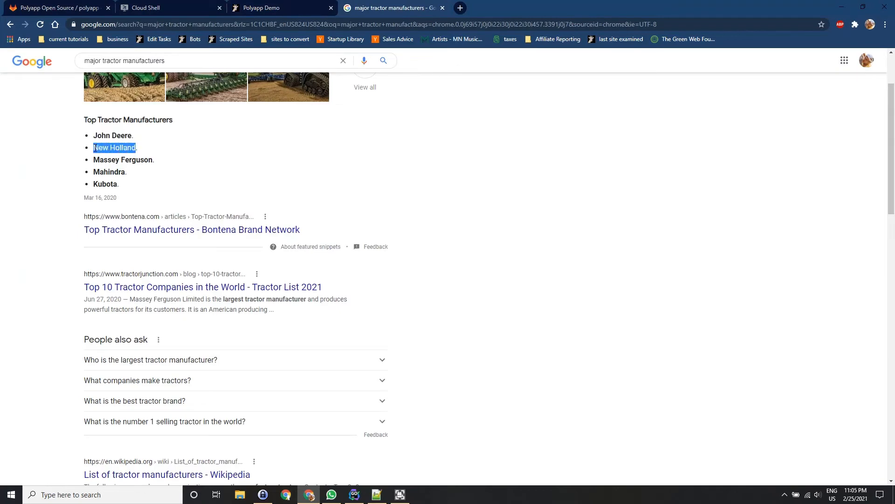
pyautogui.hotkey('ctrl', 'c')
pyautogui.click(280, 8)
pyautogui.click(104, 340)
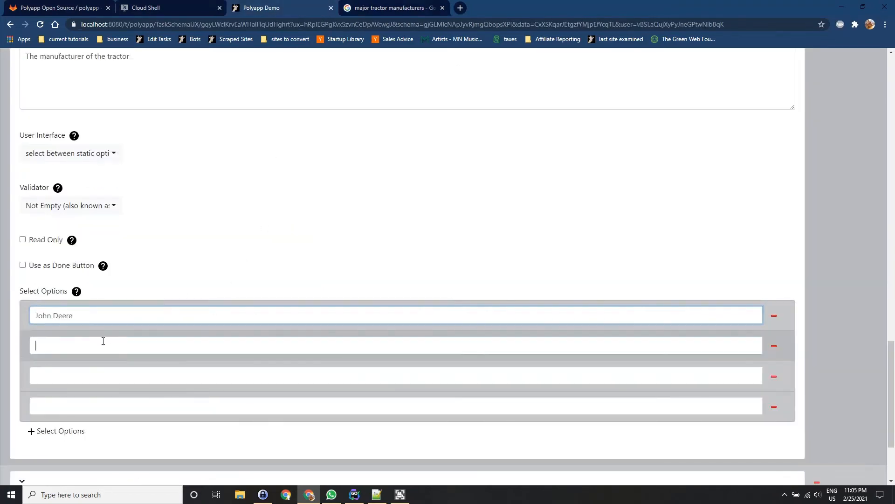
pyautogui.hotkey('ctrl', 'v')
# Copy "Massey Ferguson" from the Google results and paste it as the third select option in Polyapp.
pyautogui.click(420, 4)
pyautogui.moveTo(153, 160); pyautogui.dragTo(94, 160)
pyautogui.moveTo(154, 158); pyautogui.dragTo(94, 160)
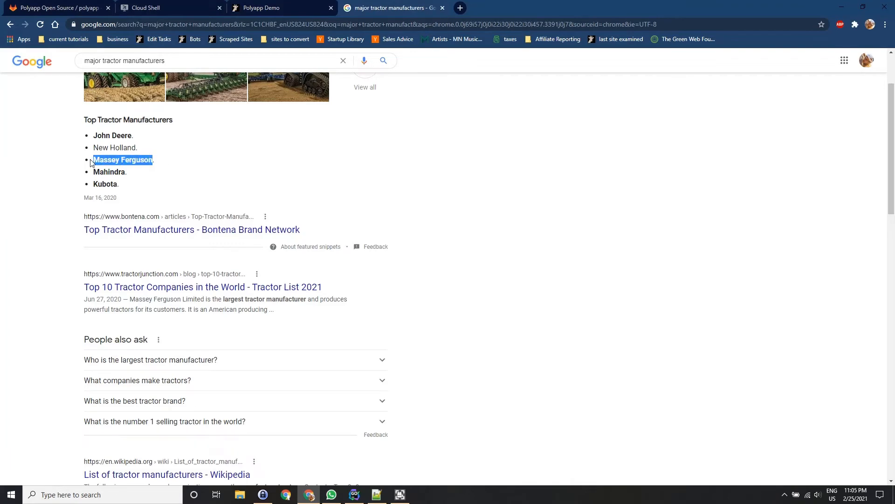
pyautogui.hotkey('ctrl', 'c')
pyautogui.click(261, 8)
pyautogui.click(98, 374)
pyautogui.hotkey('ctrl', 'v')
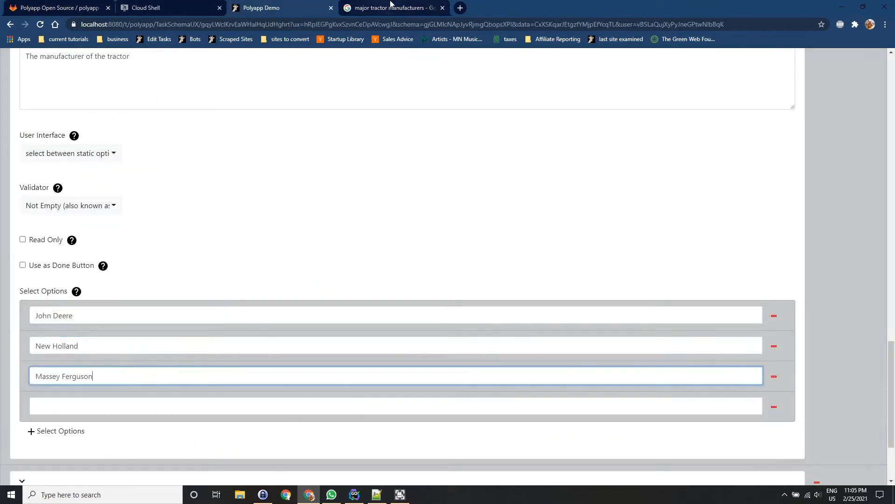
# Copy "Mahindra" from the Google results and paste it as the fourth select option in Polyapp.
pyautogui.click(394, 8)
pyautogui.moveTo(125, 173); pyautogui.dragTo(94, 173)
pyautogui.hotkey('ctrl', 'c')
pyautogui.click(292, 4)
pyautogui.click(113, 403)
pyautogui.hotkey('ctrl', 'v')
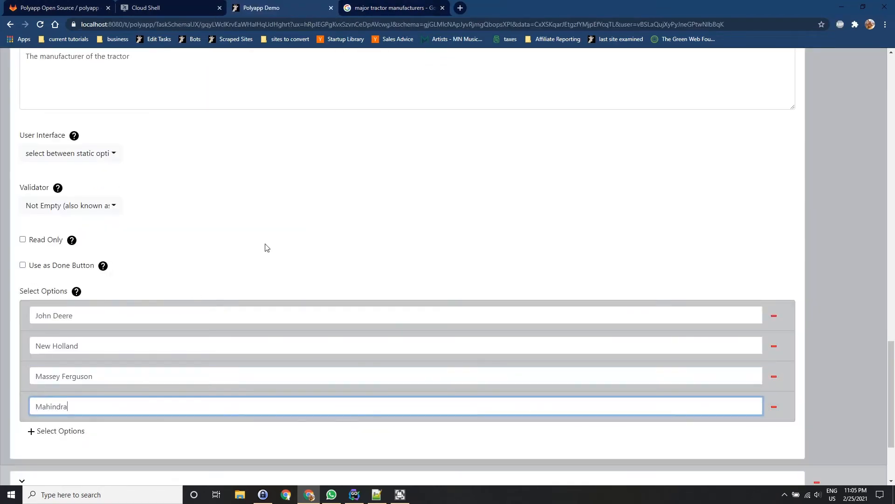
# Remove the unused empty field below the Manufacturer field.
pyautogui.scroll(3, 318, 299)
pyautogui.scroll(-5, 317, 302)
pyautogui.scroll(3, 325, 298)
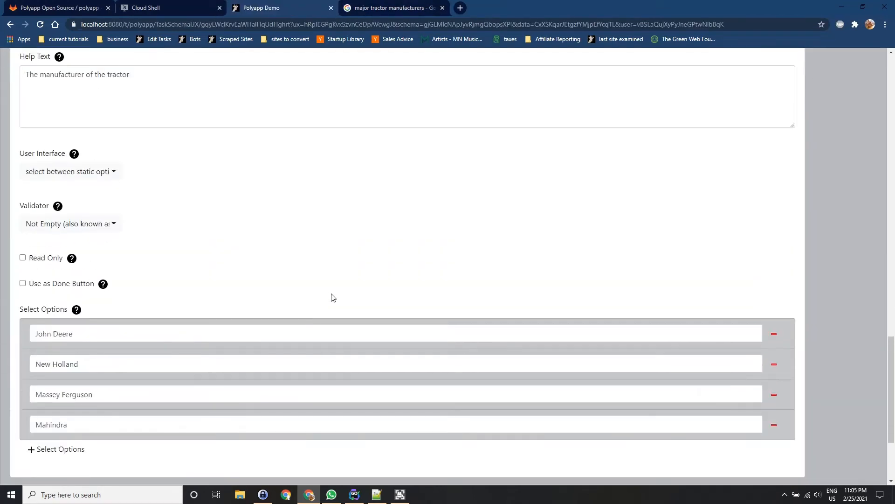
pyautogui.scroll(-2, 332, 295)
pyautogui.click(816, 415)
pyautogui.scroll(5, 816, 414)
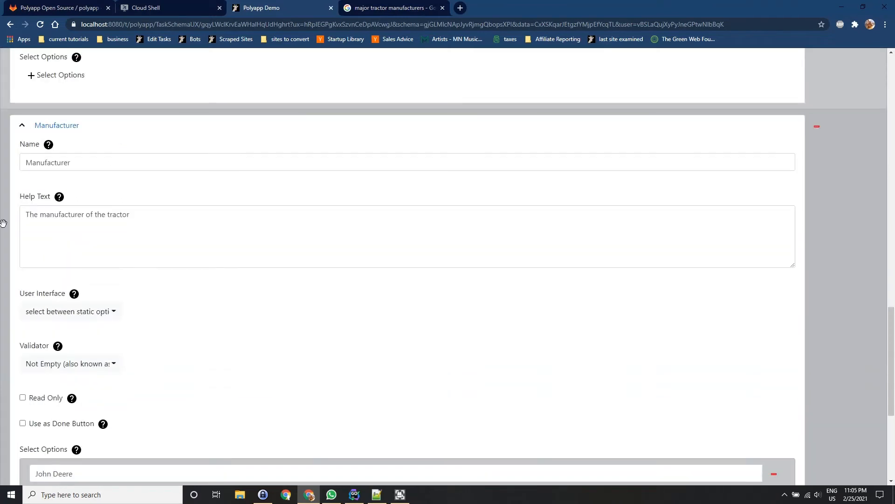
# Collapse the Manufacturer and Name fields and submit the Tractors task as done.
pyautogui.click(61, 127)
pyautogui.click(47, 121)
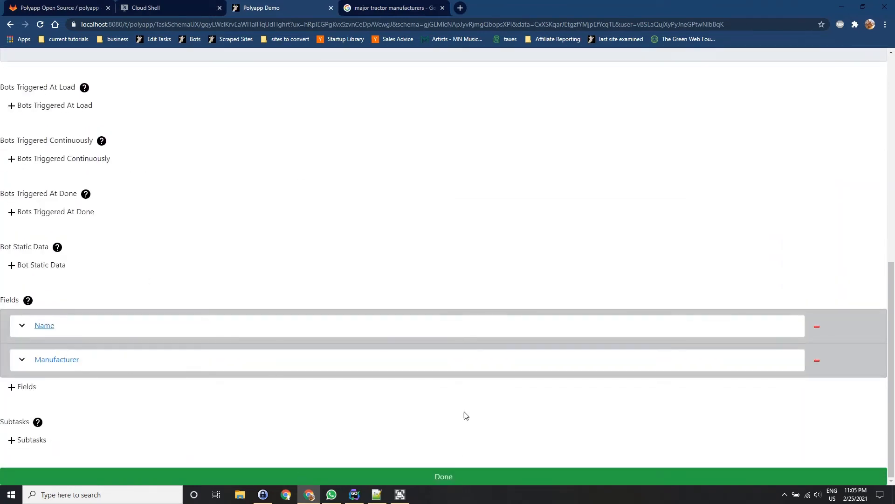
pyautogui.click(330, 476)
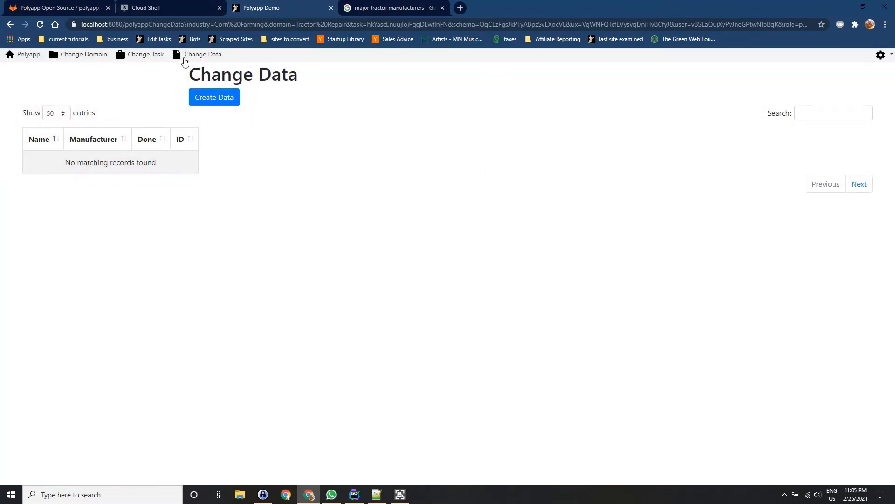
# Create a new data record for the Tractors task and view the help for its Name and Manufacturer fields.
pyautogui.click(234, 98)
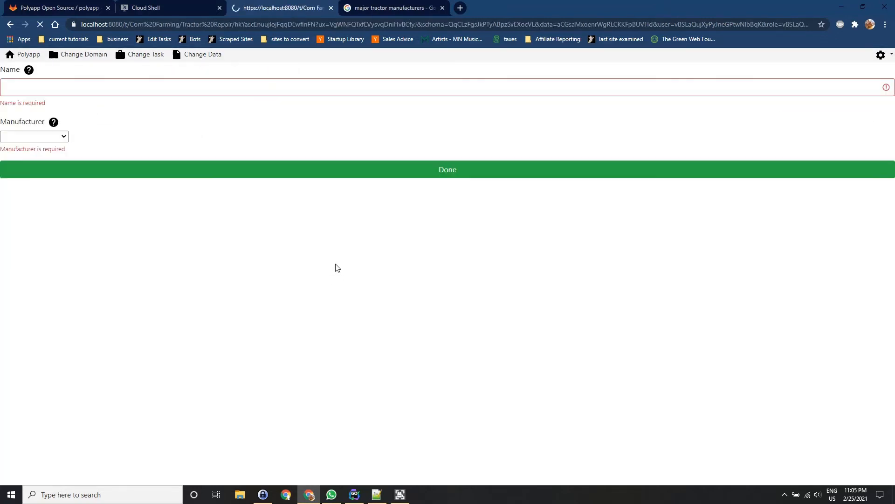
pyautogui.click(208, 87)
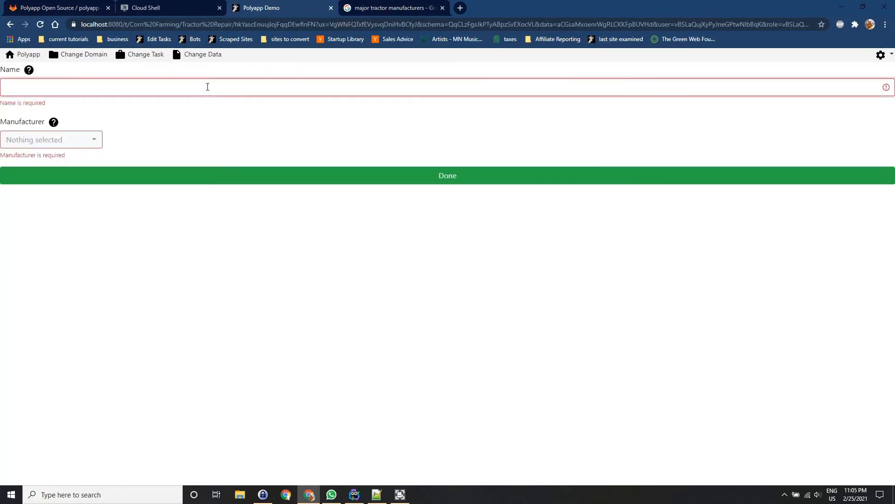
pyautogui.click(31, 70)
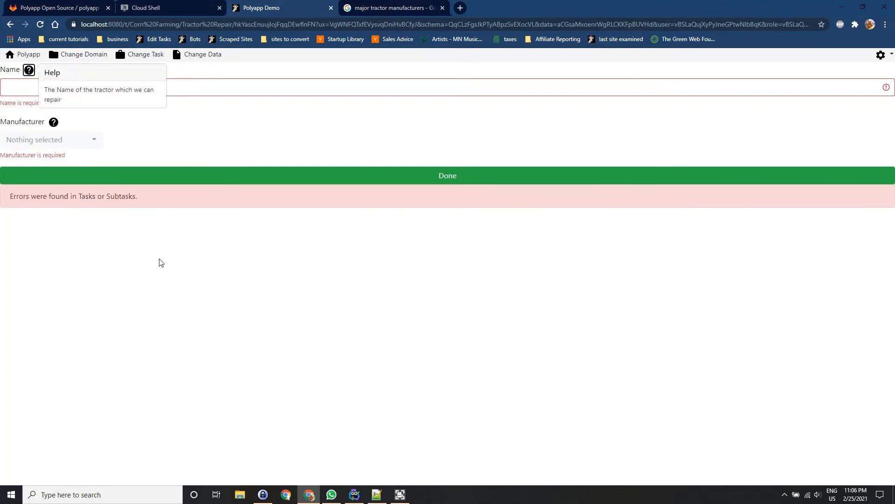
pyautogui.click(56, 122)
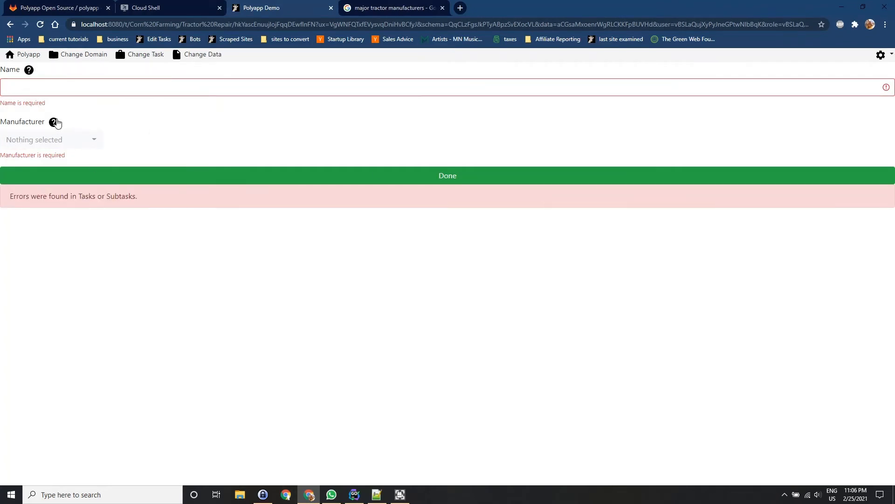
# Examine the validation messages for the Name and Manufacturer fields and submit the empty Tractors form as done again.
pyautogui.click(190, 125)
pyautogui.tripleClick(22, 157)
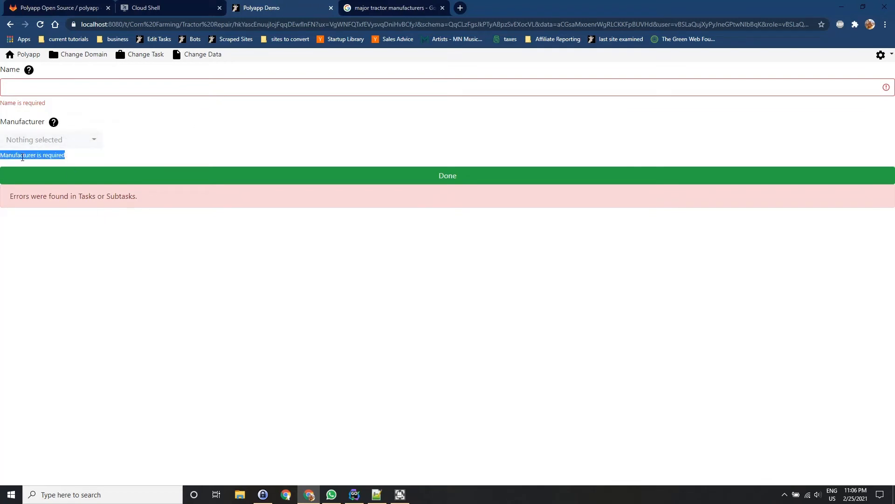
pyautogui.tripleClick(20, 103)
pyautogui.click(143, 91)
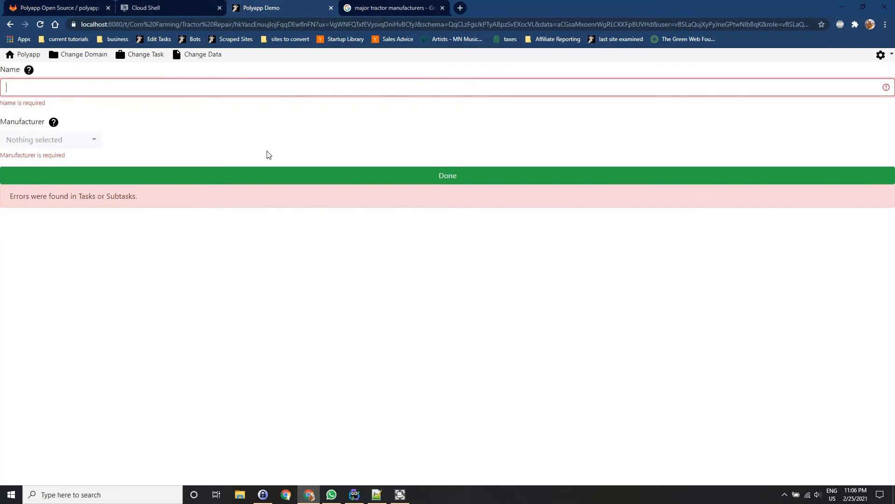
pyautogui.moveTo(10, 196); pyautogui.dragTo(136, 196)
pyautogui.click(156, 257)
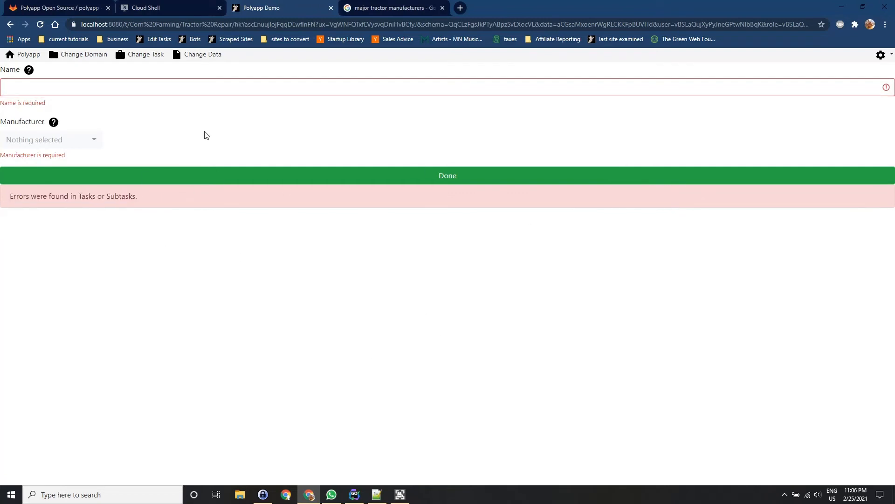
pyautogui.click(212, 87)
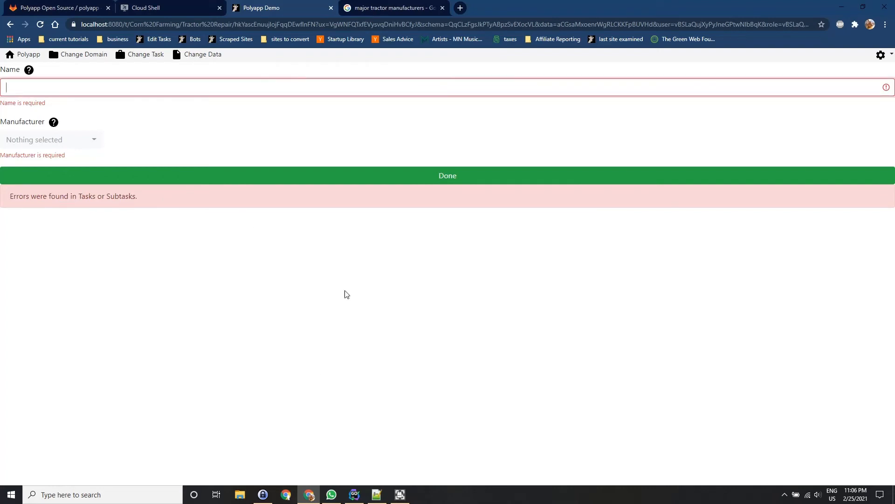
pyautogui.click(456, 180)
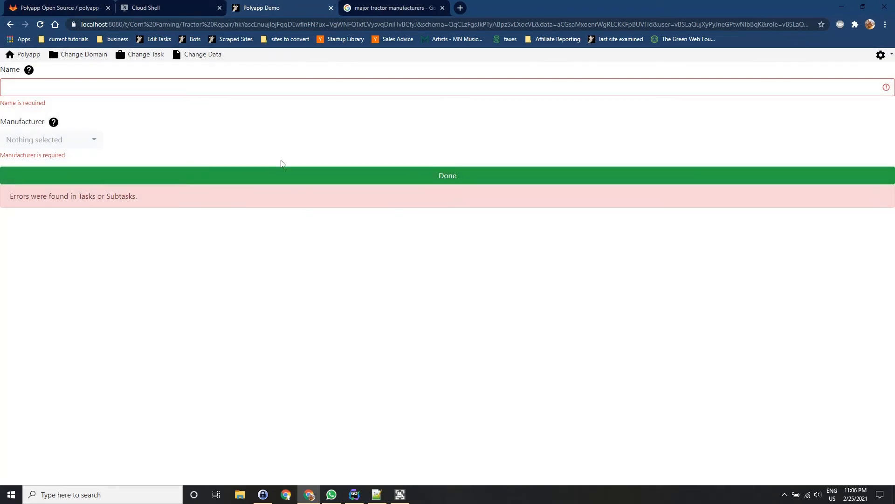
pyautogui.click(310, 86)
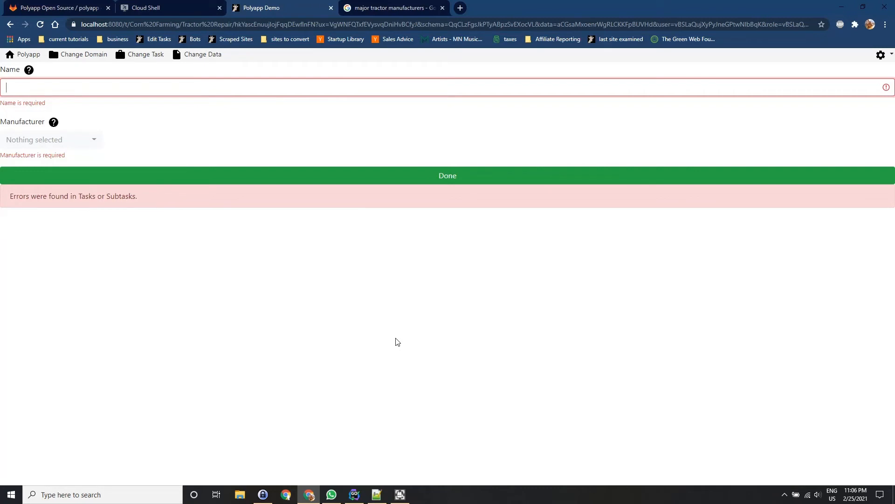
# Switch to the Google results, search for "john deere tractors" and open the Compact Tractors result from deere.com.
pyautogui.hotkey('ctrl', 'Tab')
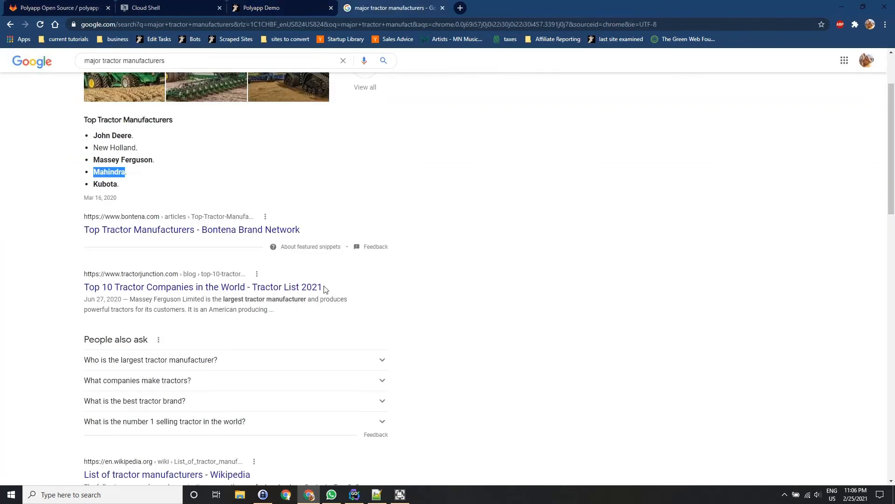
pyautogui.scroll(2, 275, 270)
pyautogui.tripleClick(223, 69)
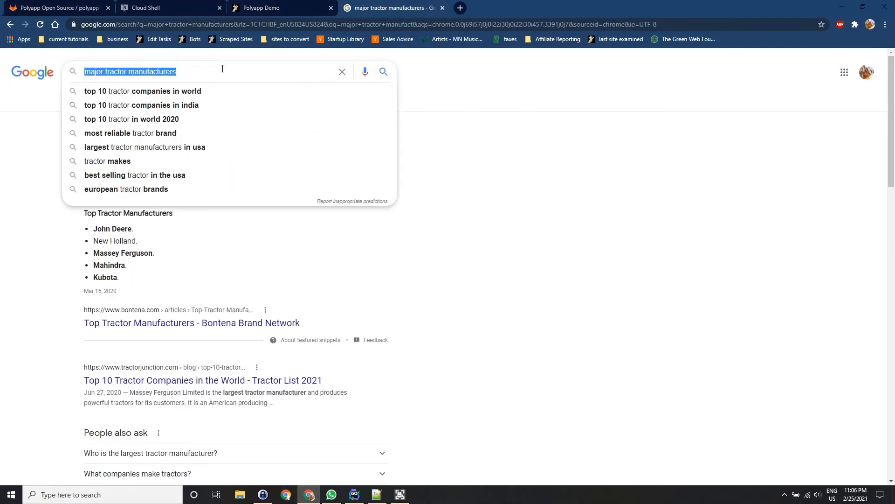
pyautogui.press('BackSpace')
pyautogui.write('john deere tractors')
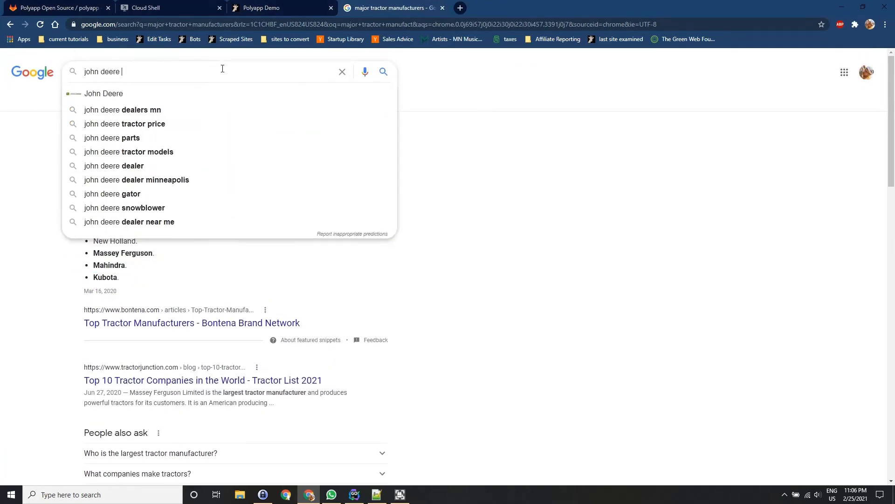
pyautogui.press('Return')
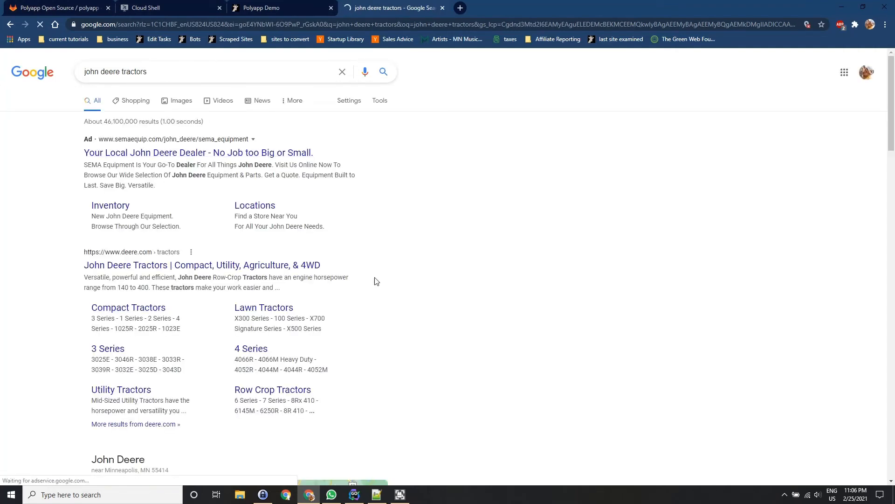
pyautogui.click(123, 330)
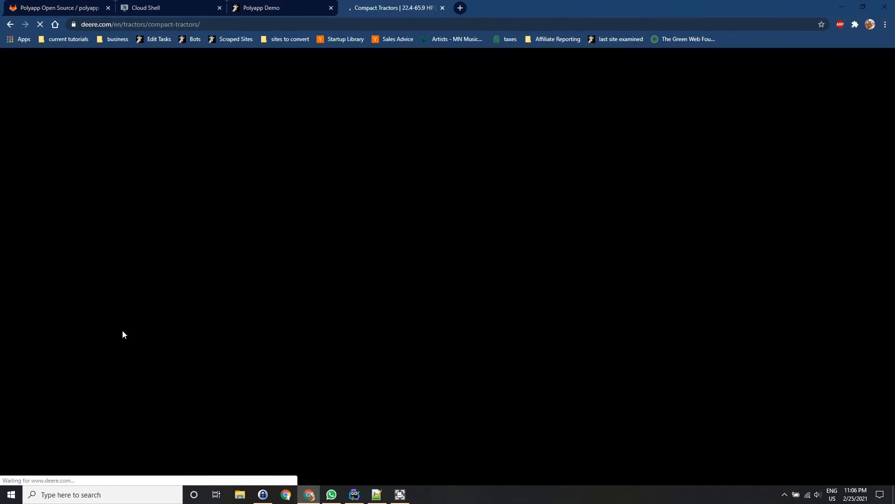
# Switch back to the Polyapp Tractors record and enter 1025R as its Name.
pyautogui.click(296, 2)
pyautogui.click(103, 90)
pyautogui.hotkey('ctrl', 'v')
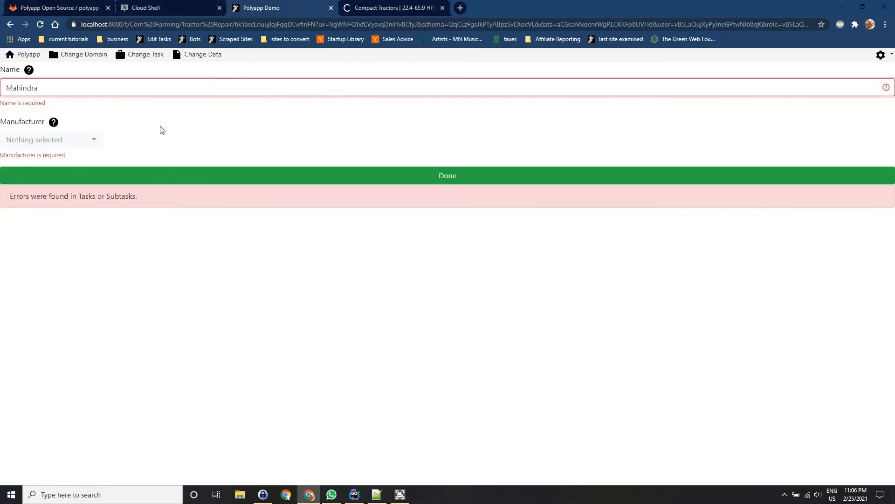
pyautogui.hotkey('ctrl', 'a')
pyautogui.press('BackSpace')
pyautogui.write('Joh')
pyautogui.press('BackSpace')
pyautogui.press('BackSpace')
pyautogui.press('BackSpace')
pyautogui.write('1-023E')
pyautogui.press('BackSpace')
pyautogui.press('BackSpace')
pyautogui.write('5R')
pyautogui.click(156, 125)
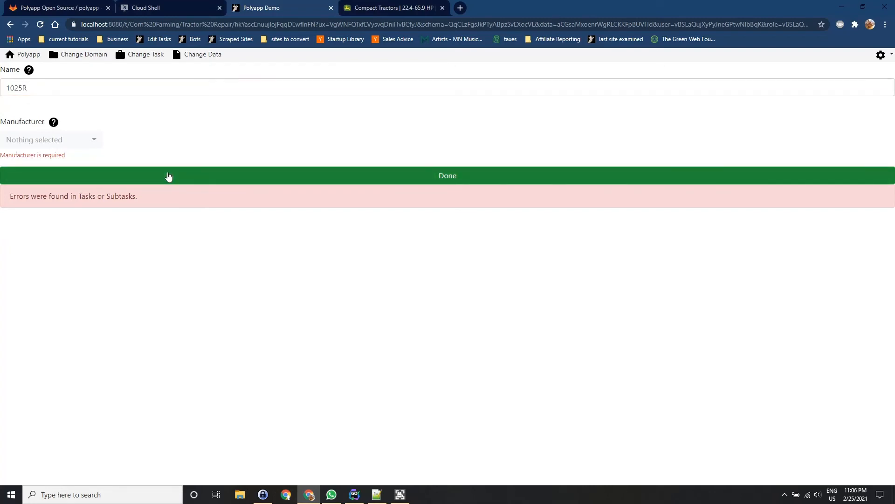
pyautogui.click(124, 84)
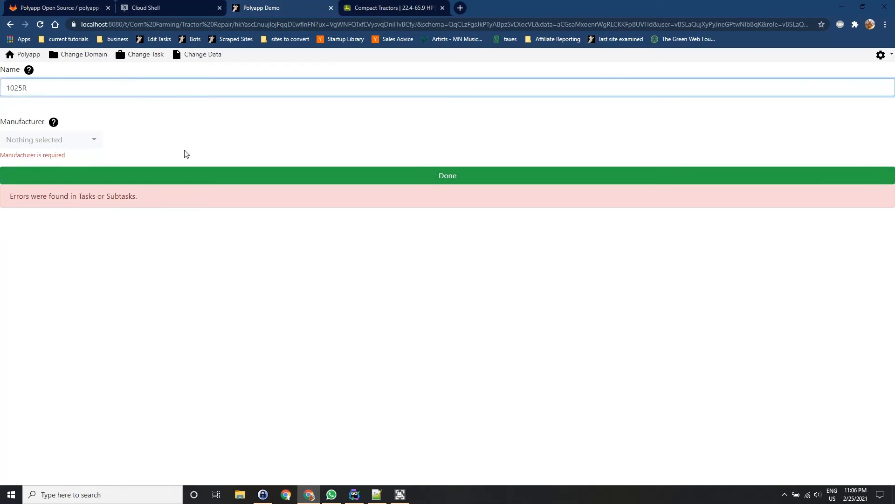
pyautogui.click(185, 152)
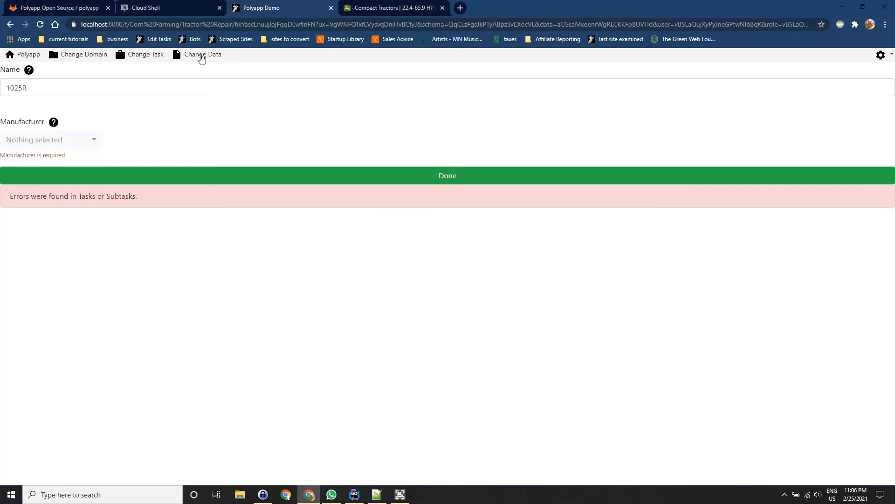
# Reopen the 1025R record from the data list and try to submit it as done without choosing a manufacturer.
pyautogui.click(201, 55)
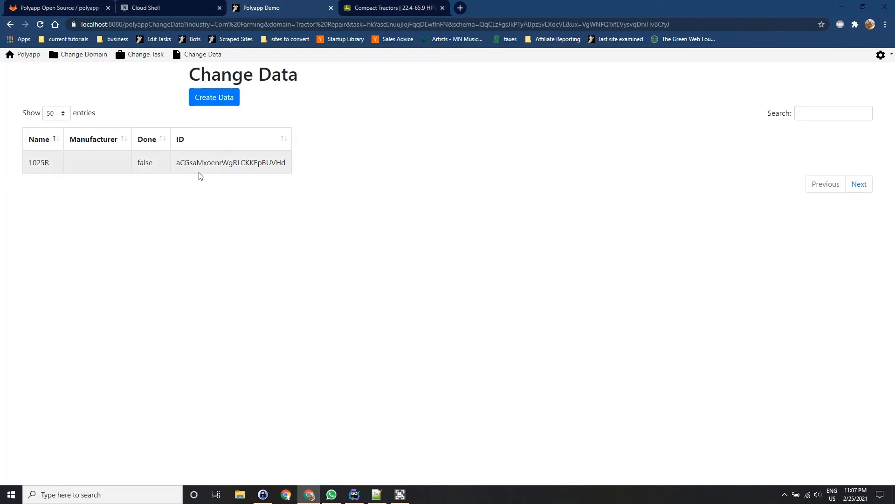
pyautogui.click(46, 168)
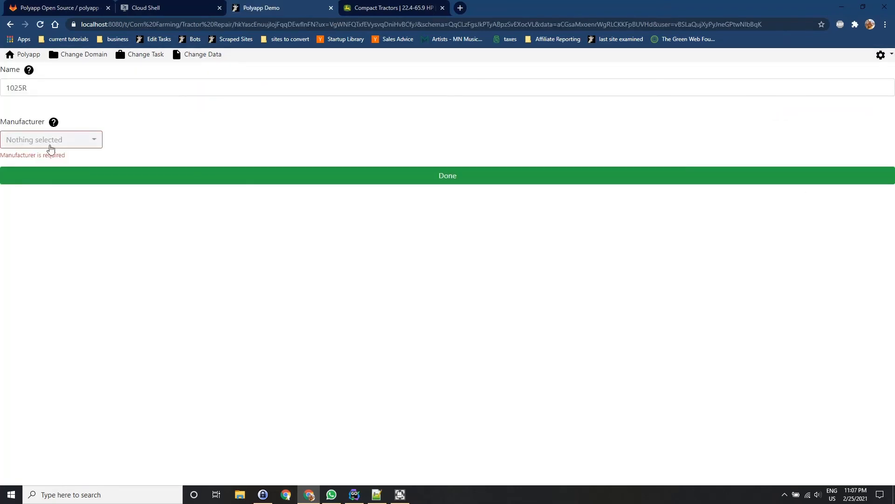
pyautogui.click(50, 142)
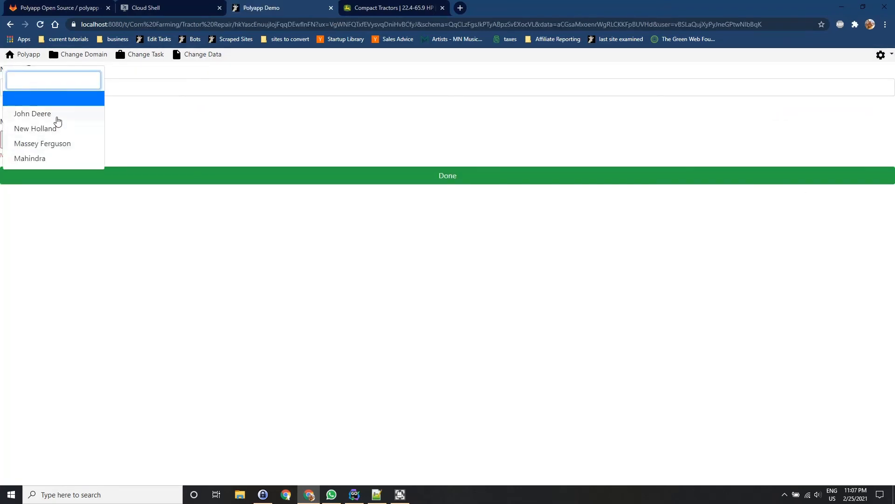
pyautogui.click(201, 176)
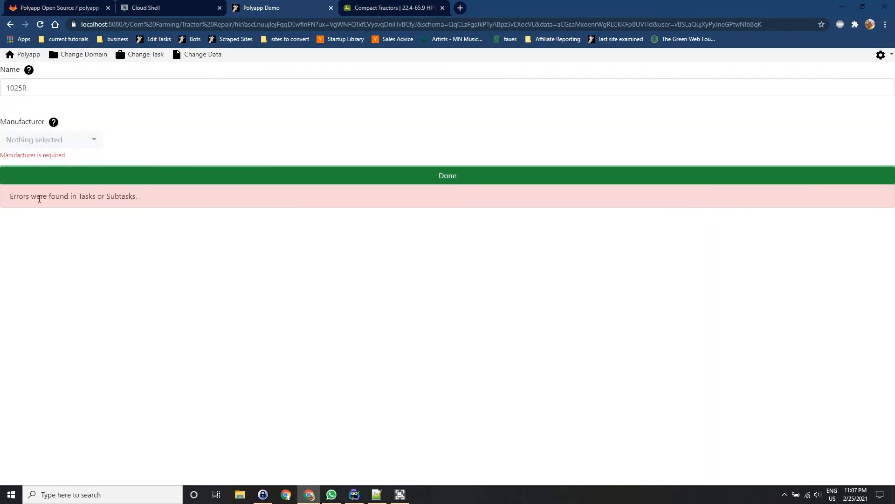
pyautogui.moveTo(20, 197); pyautogui.dragTo(167, 212)
pyautogui.click(164, 244)
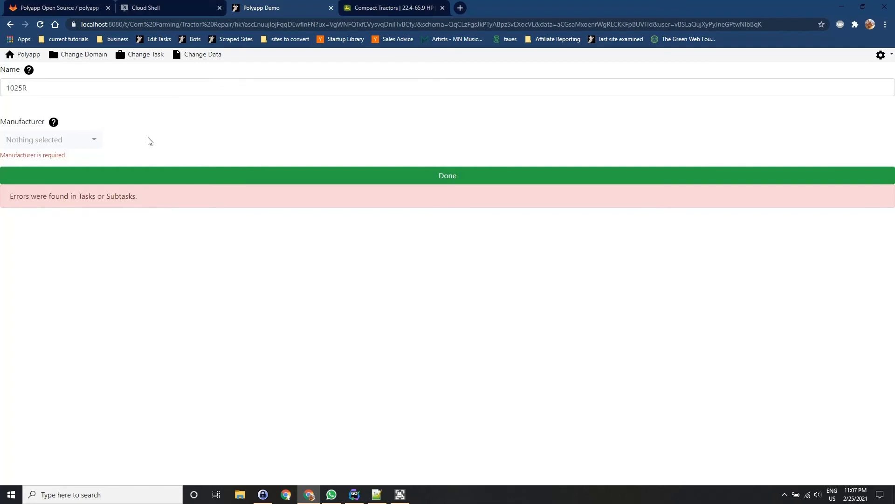
# Set the Manufacturer of the 1025R record to John Deere and submit the record as done.
pyautogui.click(70, 139)
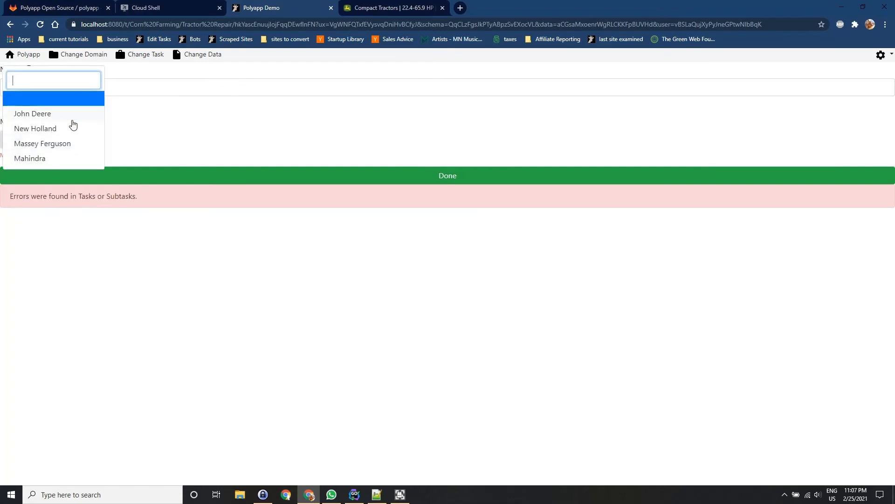
pyautogui.click(72, 119)
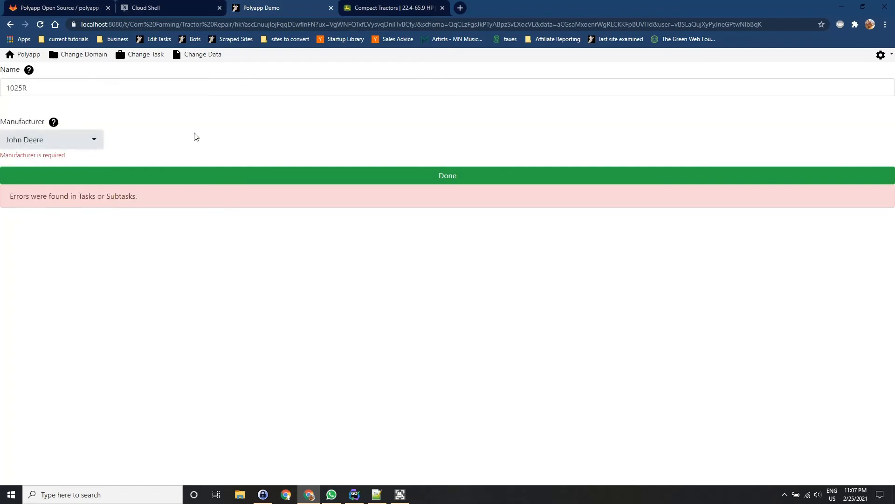
pyautogui.click(196, 176)
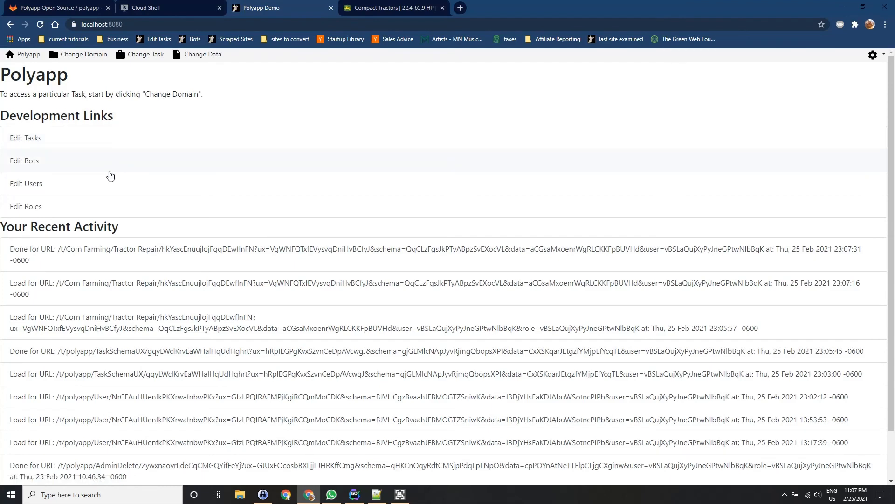
# Review the recent activity on the Polyapp home page and reopen the submitted Corn Farming Tractor Repair record.
pyautogui.scroll(-1, 152, 318)
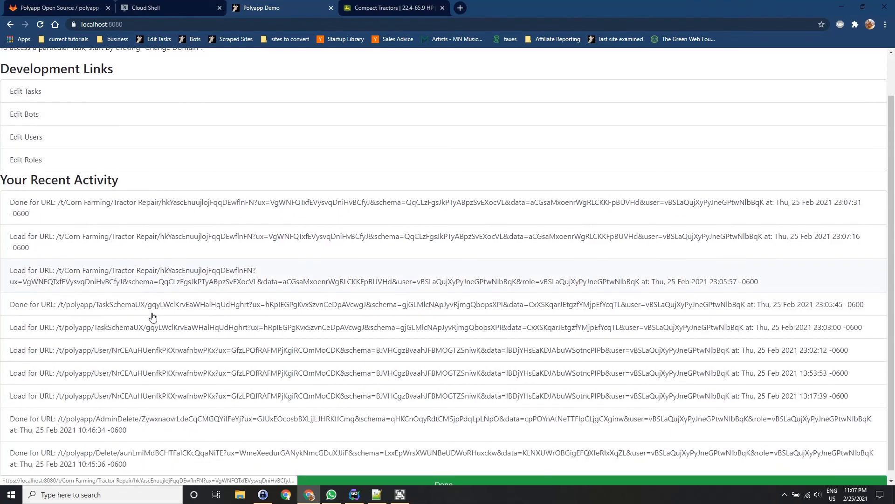
pyautogui.scroll(1, 150, 314)
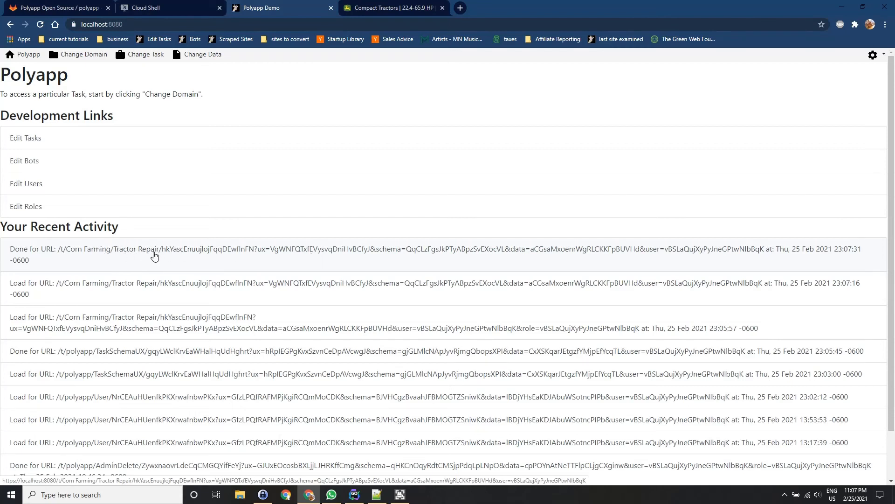
pyautogui.click(316, 170)
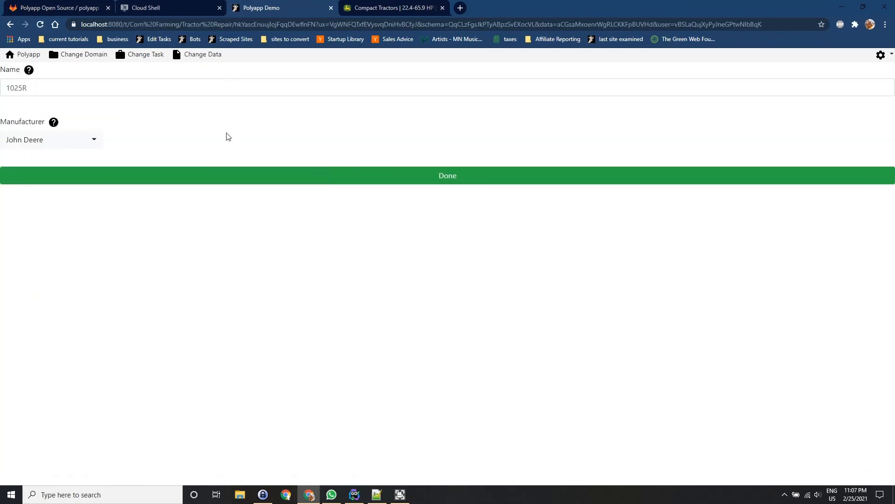
# Check the reopened record's fields, then view the Tractors data list and open the 1025R entry from it.
pyautogui.click(92, 91)
pyautogui.click(133, 132)
pyautogui.click(205, 58)
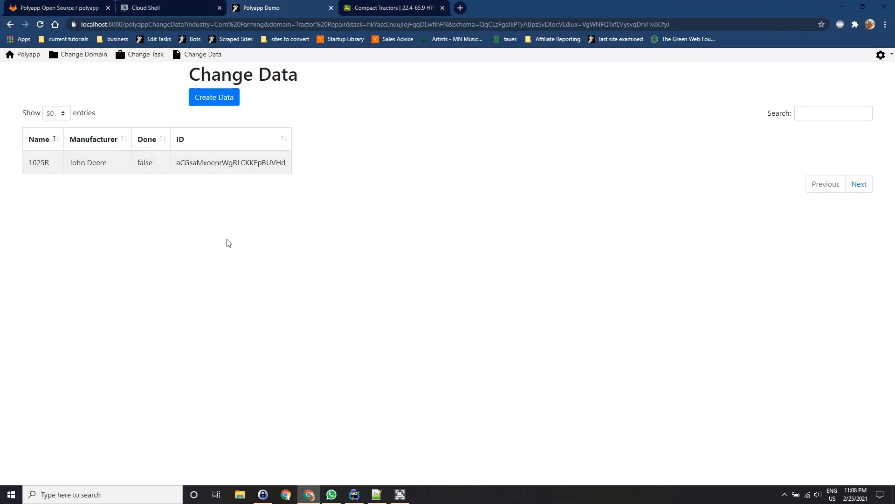
pyautogui.click(202, 159)
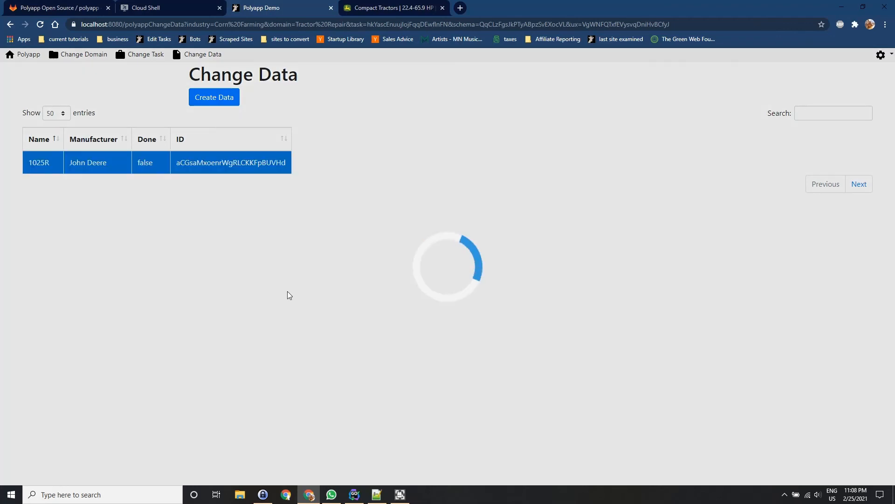